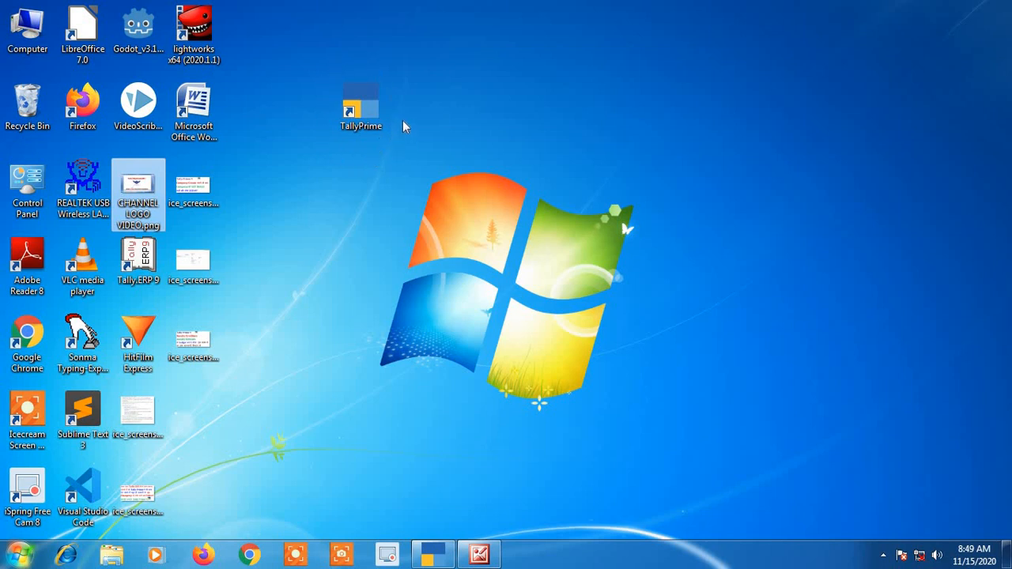
Open TallyPrime in a maximized window and continue in Educational Mode.
double_click(362, 121)
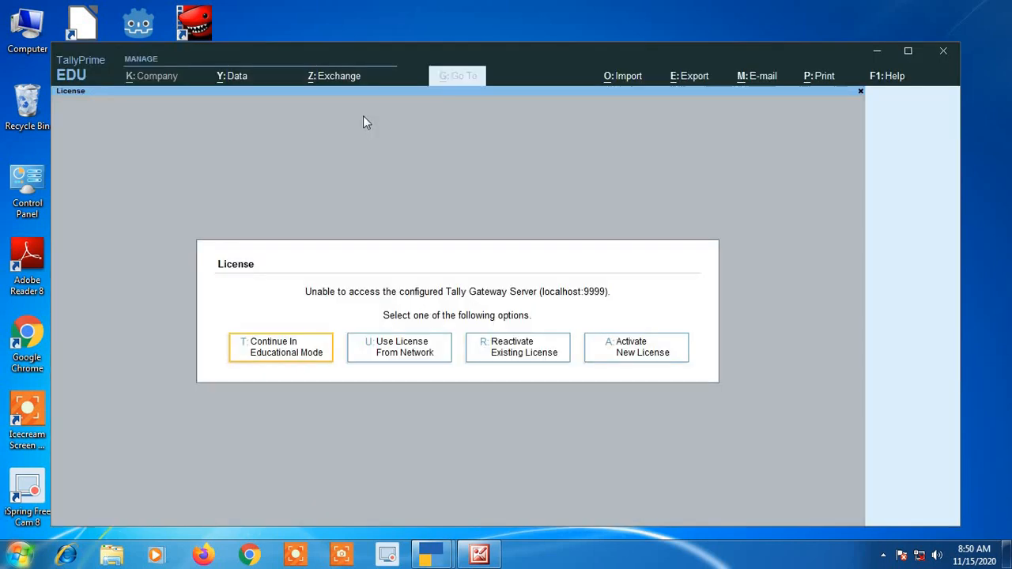
left_click(908, 50)
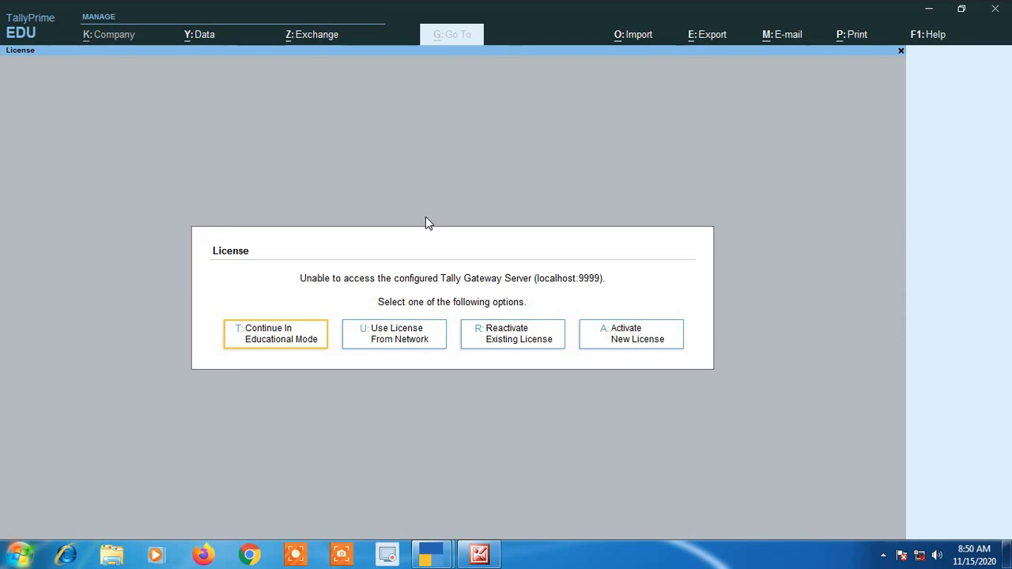
left_click(263, 341)
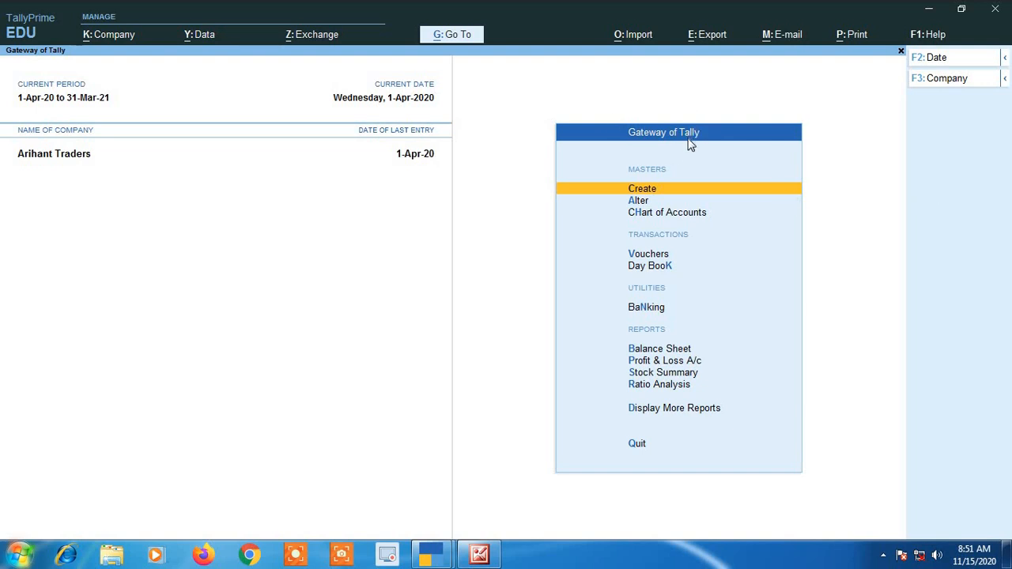
Start creating a new company named Mahavir Traders and keep the same text as its mailing name.
left_click(115, 40)
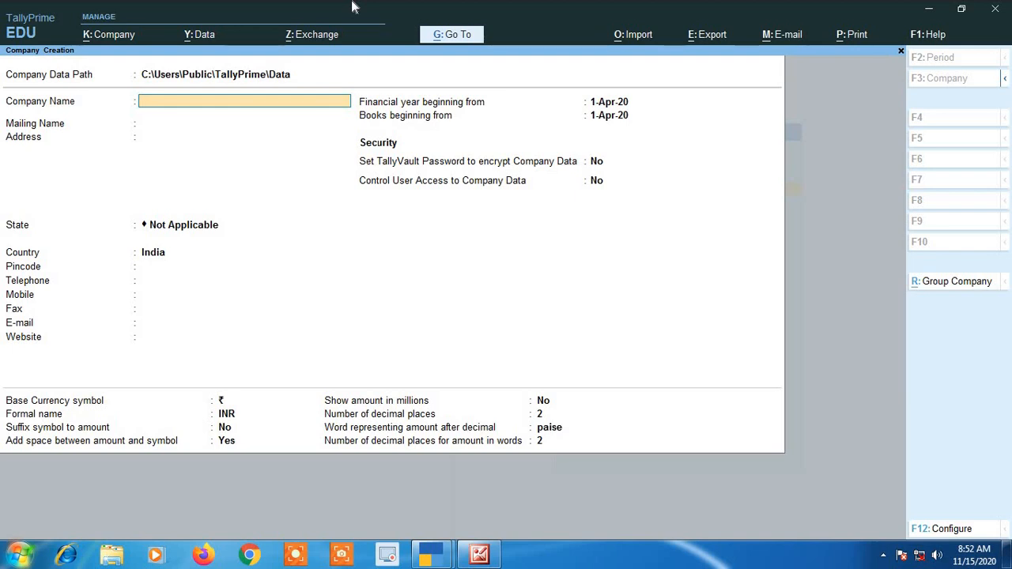
type("Mahavir Traders")
key("Return")
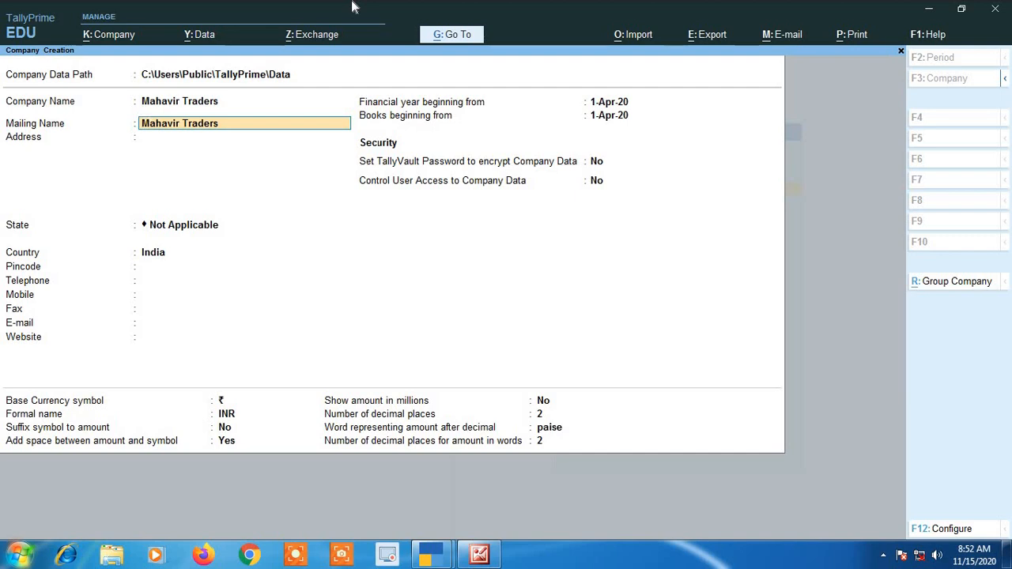
key("Return")
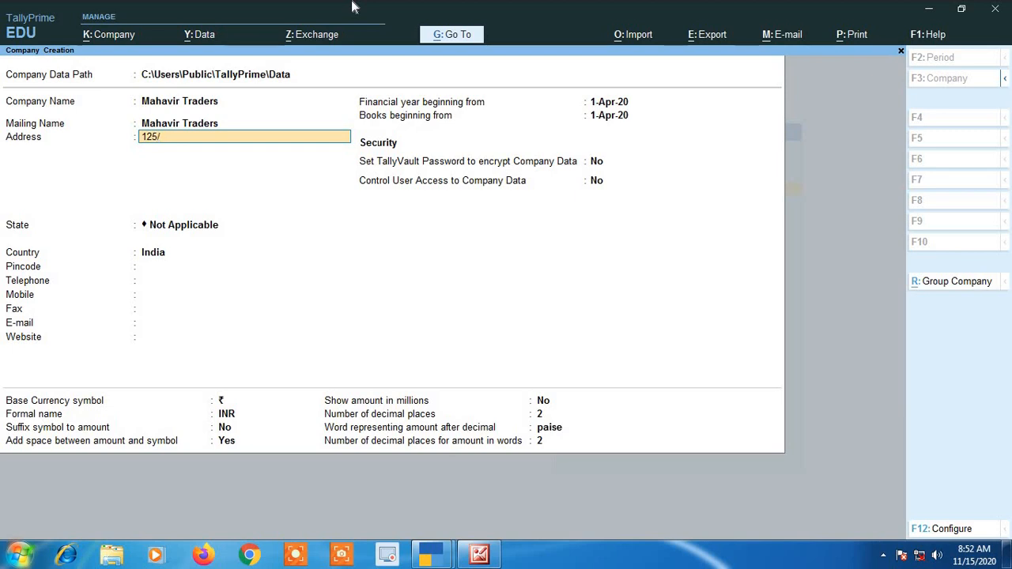
Fill in the company's address with the street on one line and the city on the next.
type("sadar Bazar")
key("Return")
type("G")
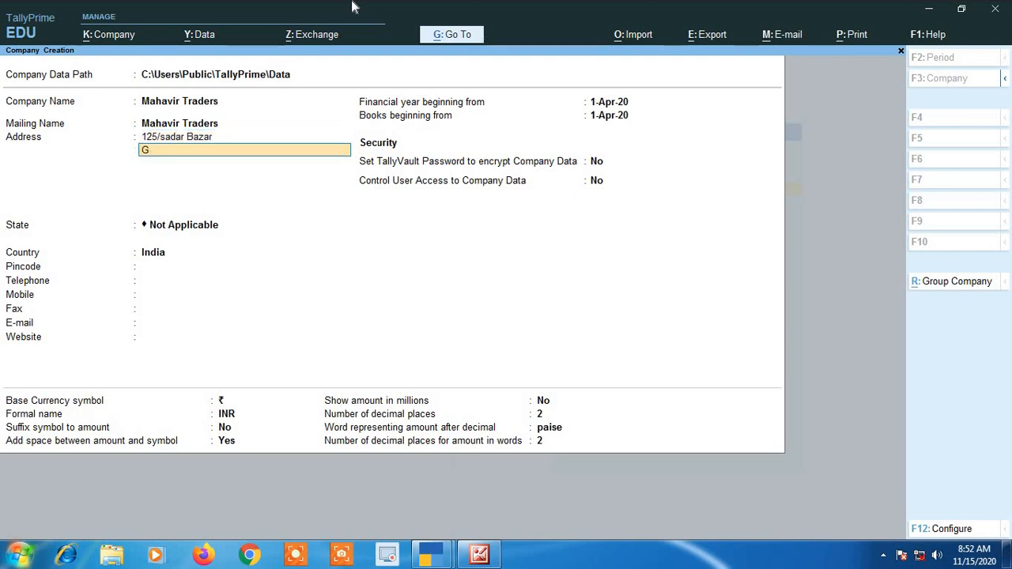
type("walior")
key("Return")
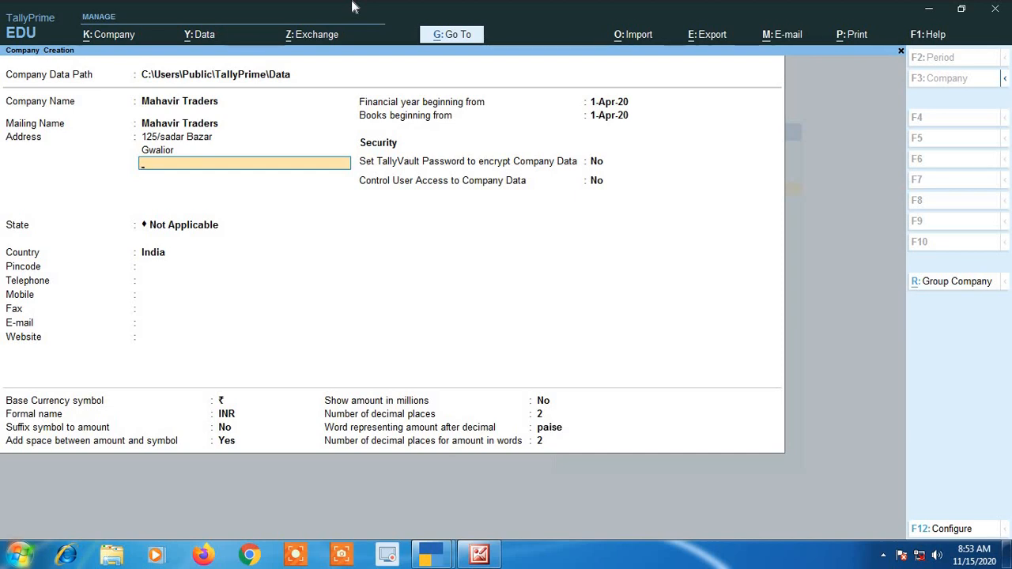
key("Return")
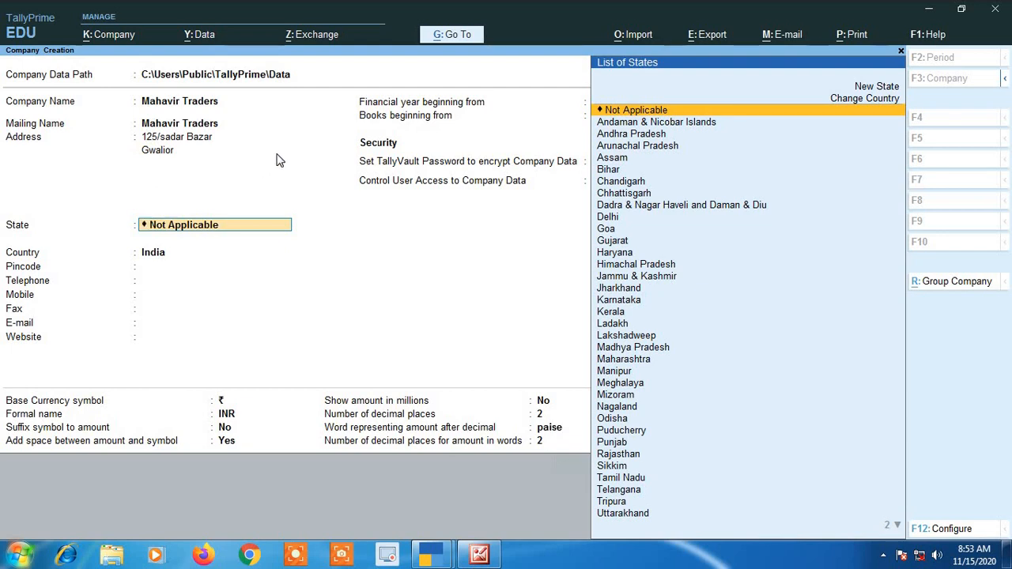
Set the company's state to Madhya Pradesh, keep India as the country, and enter the postal pincode.
type("Madh")
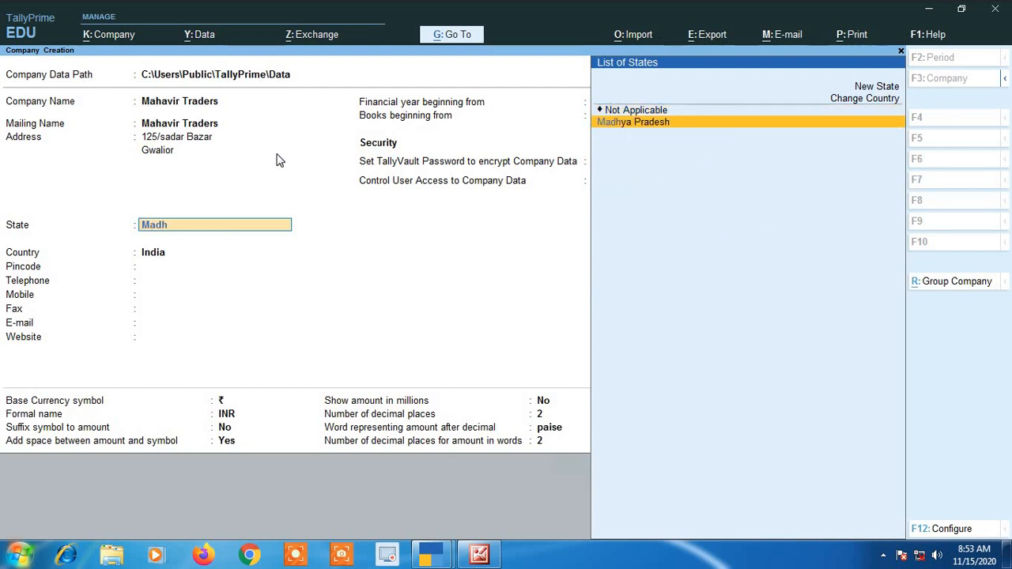
key("Return")
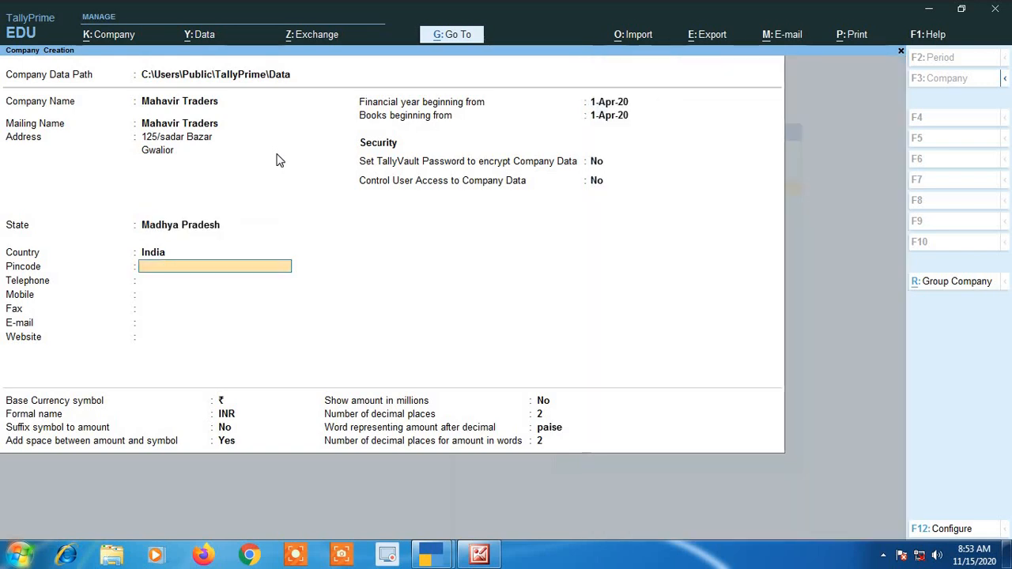
key("BackSpace")
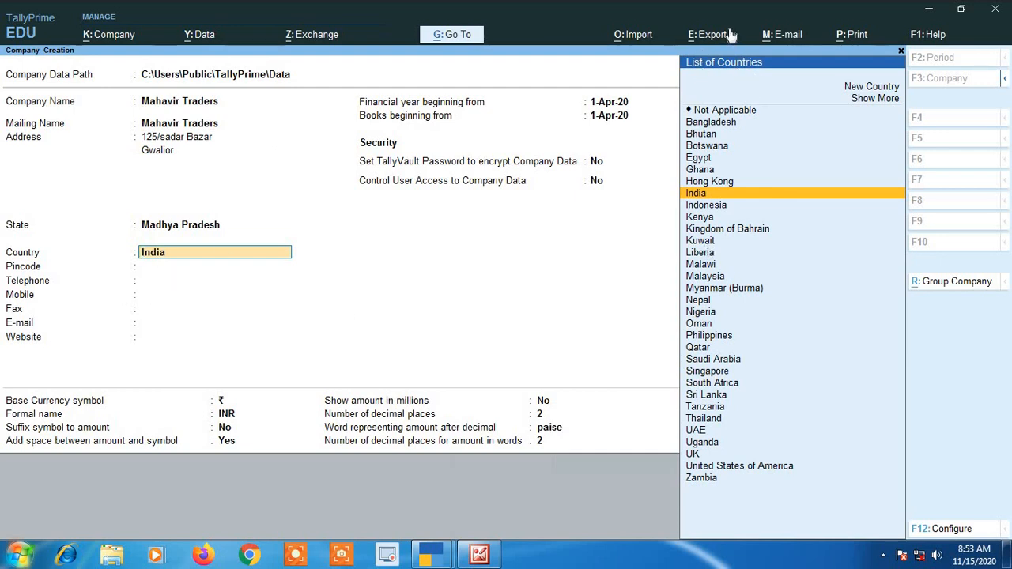
key("Return")
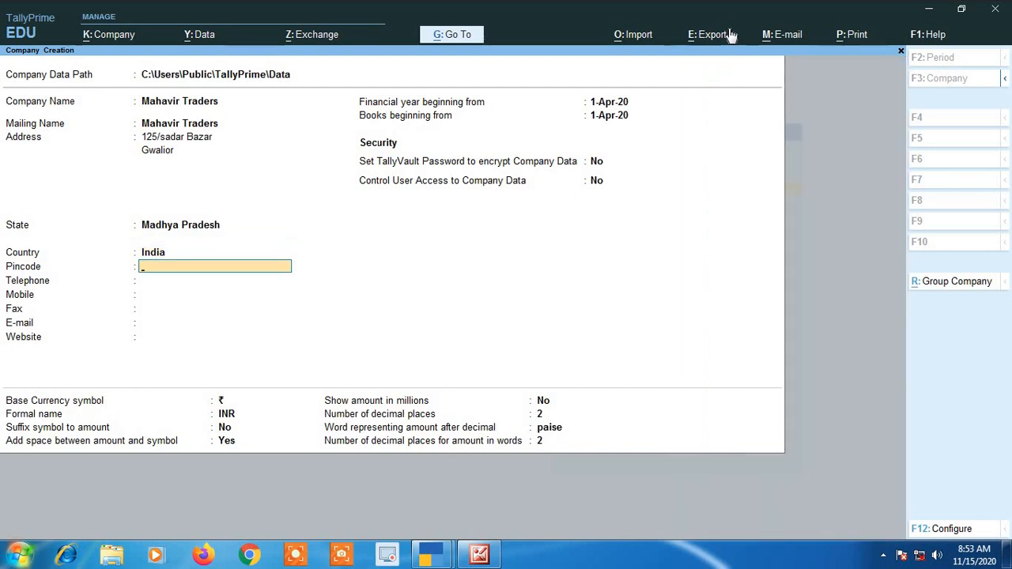
type("477008")
key("Return")
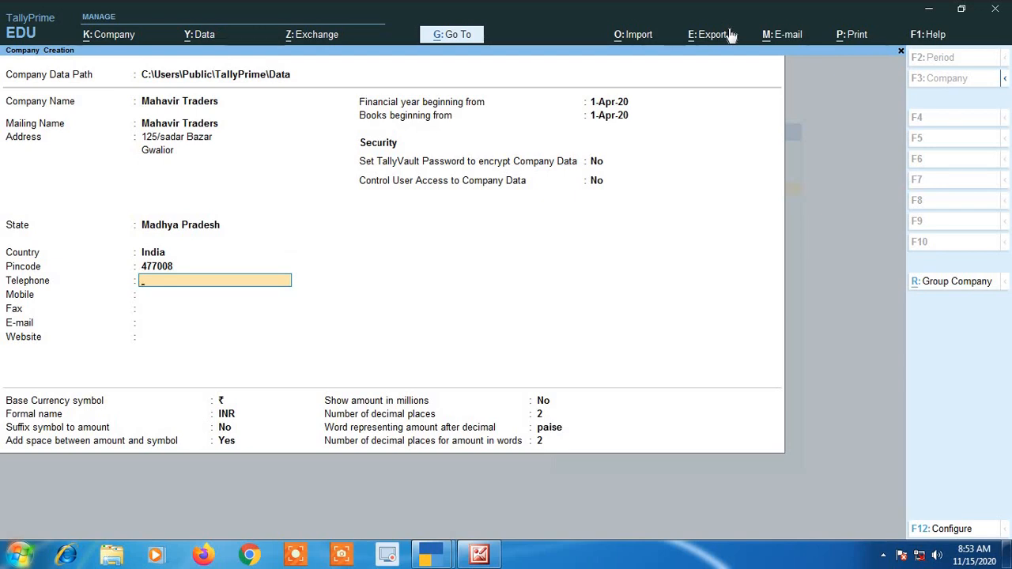
Leave the company's telephone, mobile, fax and e-mail fields blank.
key("Return")
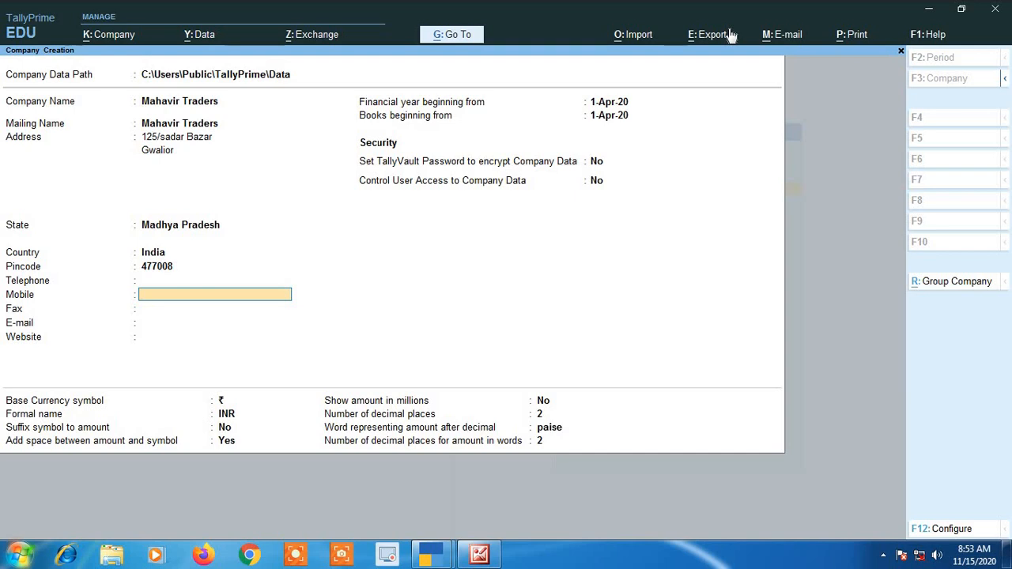
key("Return")
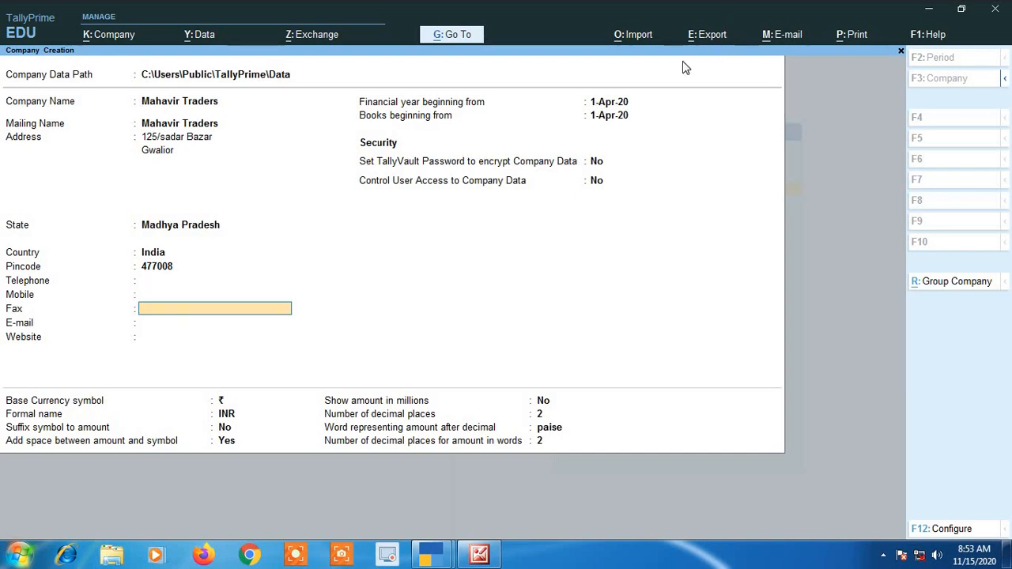
key("Return")
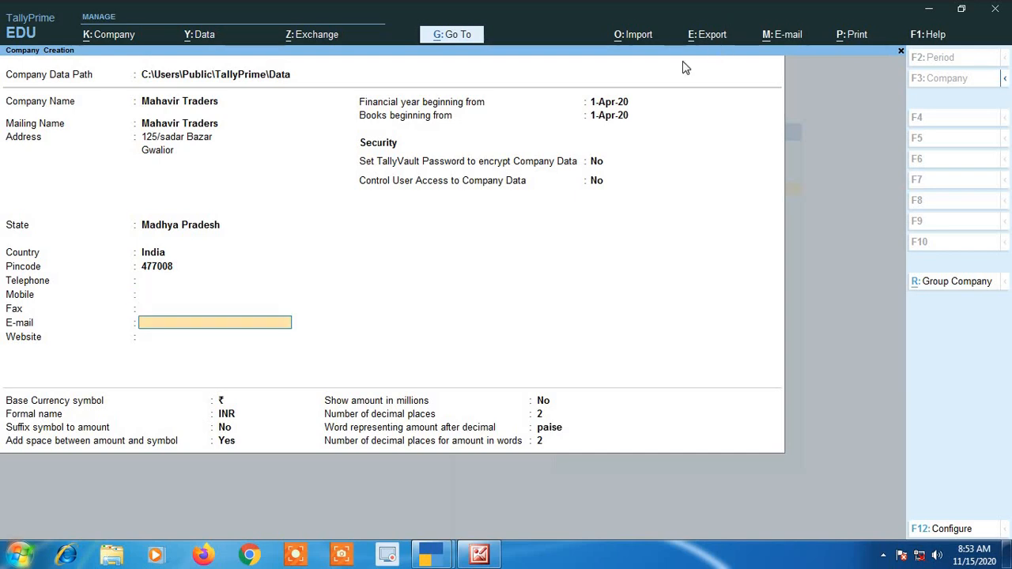
key("Return")
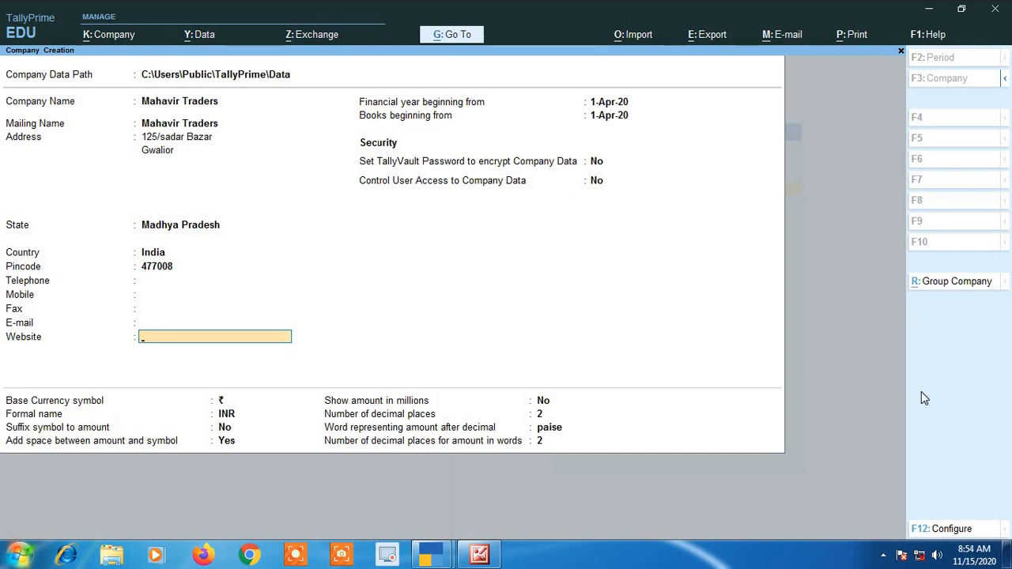
Check the configuration options for company creation without changing them, and leave the website field blank.
left_click(957, 532)
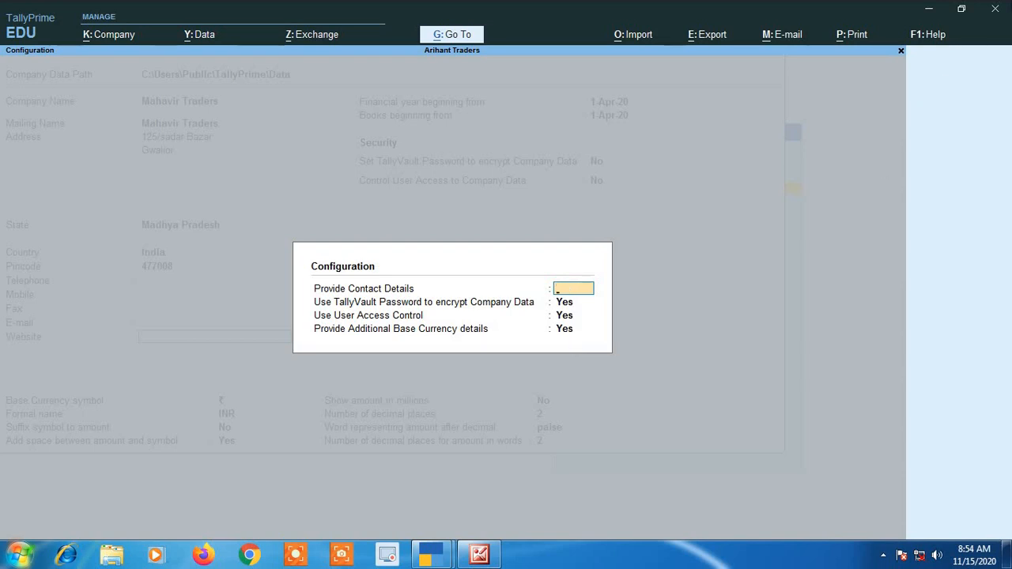
key("Return")
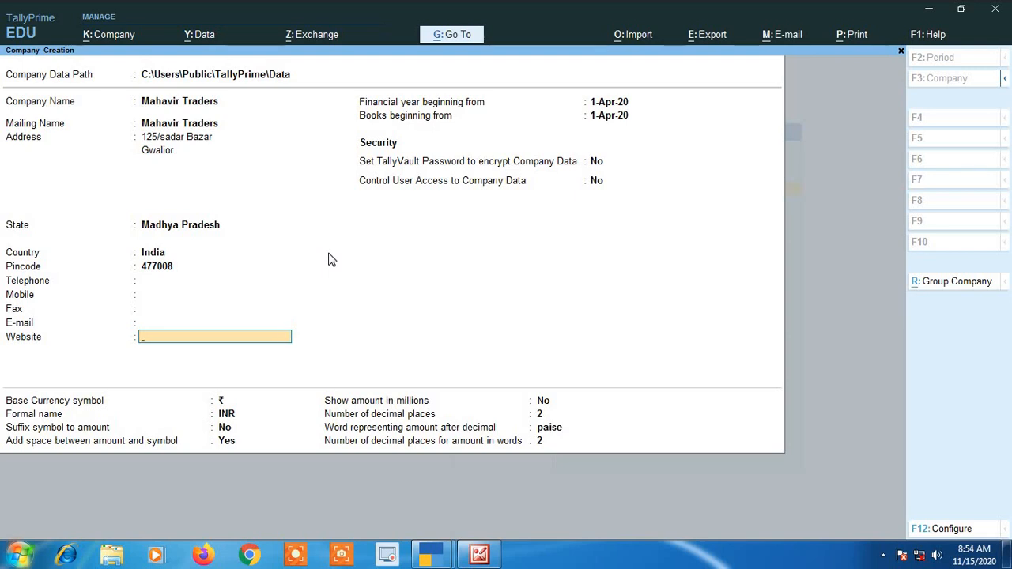
key("Return")
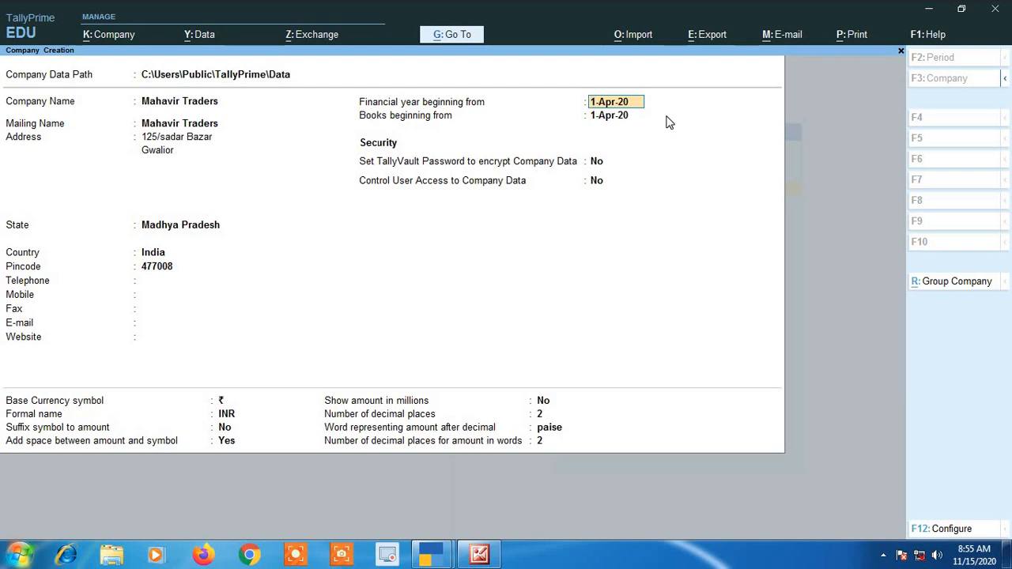
Keep the financial year beginning at 1-Apr-20 and set the books beginning date to 1-Oct-20.
key("Return")
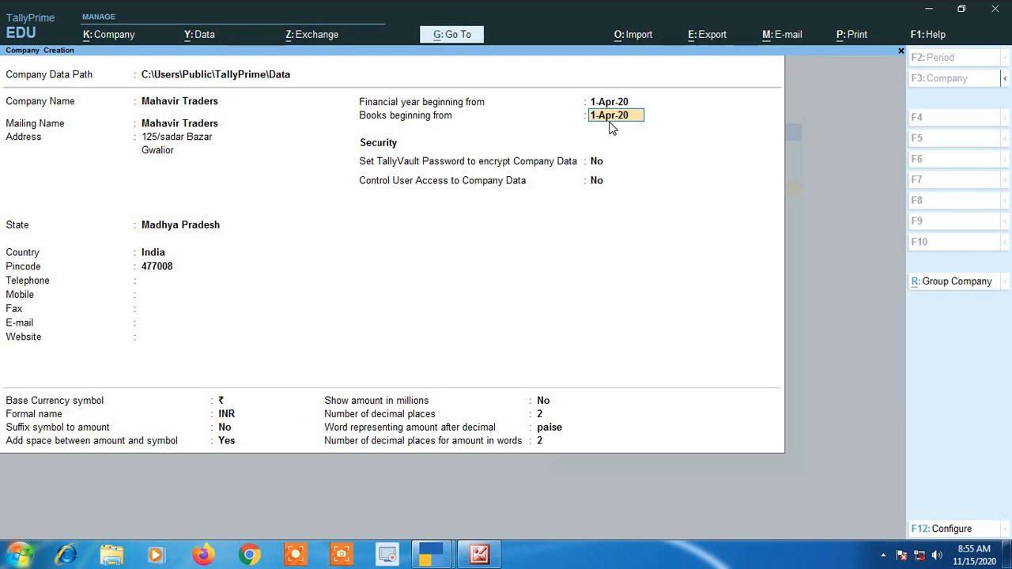
type("1-10-2020")
key("Return")
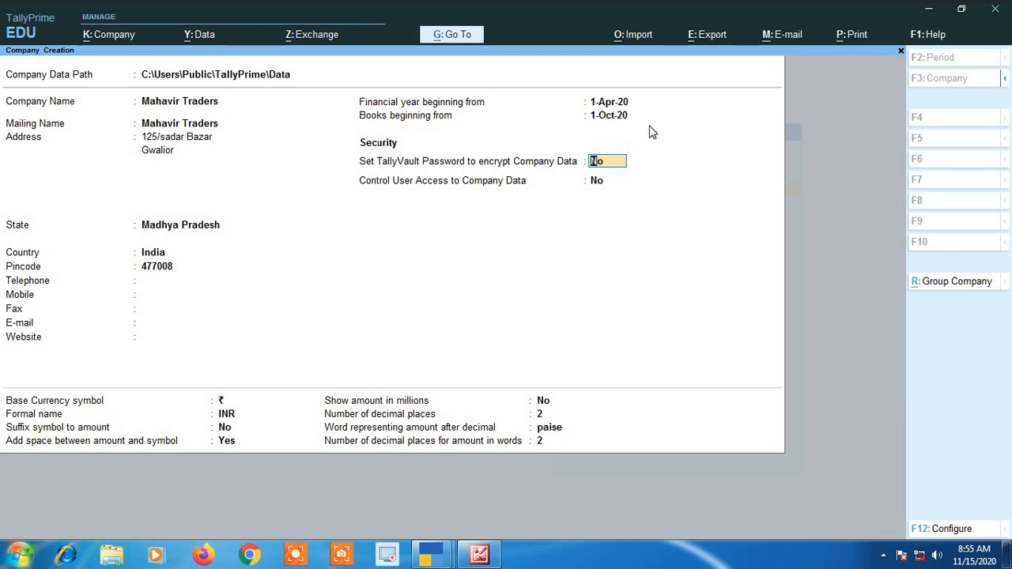
Set the books beginning date to 1-Apr-20.
key("Up")
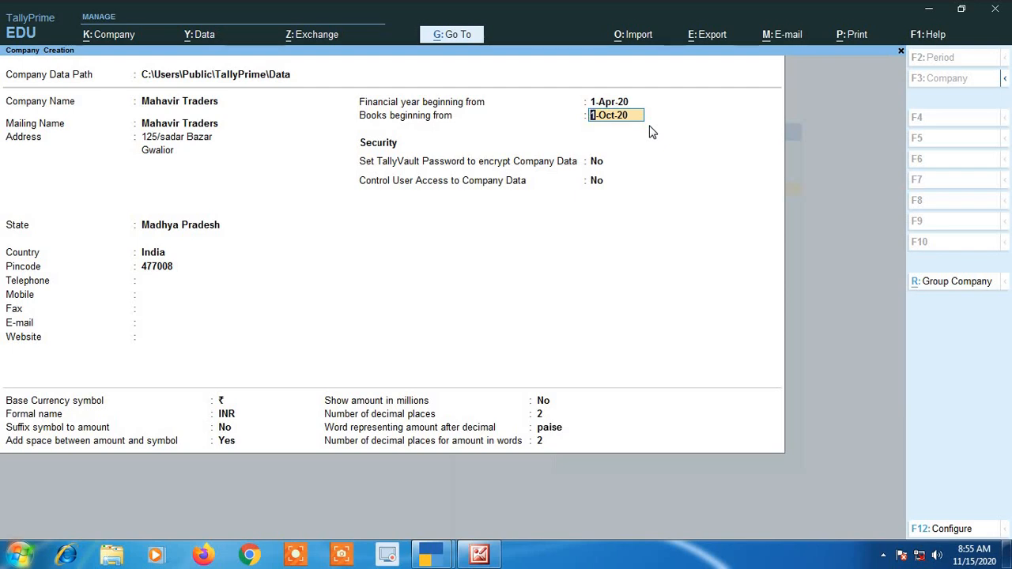
type("1 4 20")
key("Return")
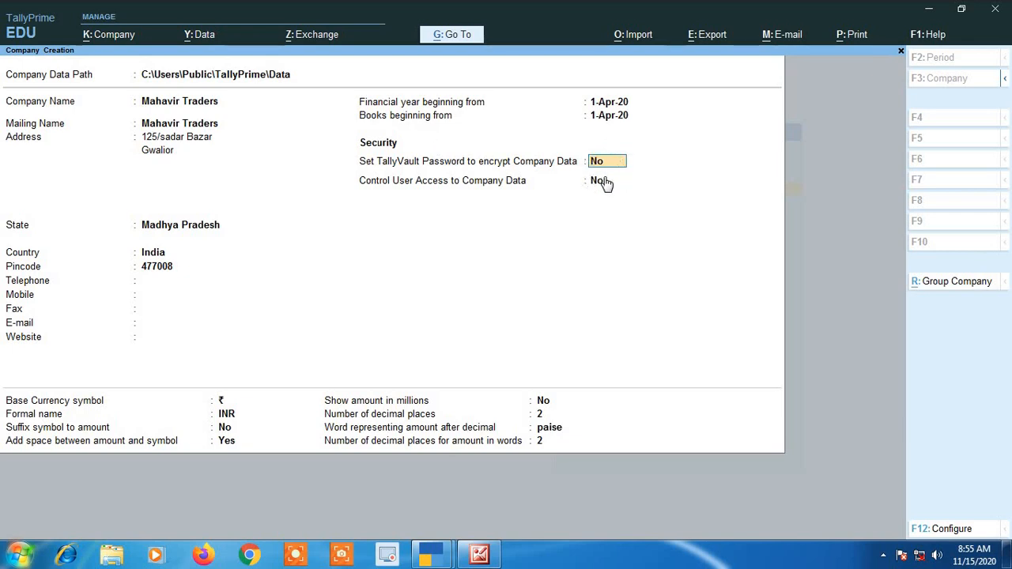
Set the TallyVault password option for encrypting company data to Yes, leaving the password itself blank.
type("y")
key("Return")
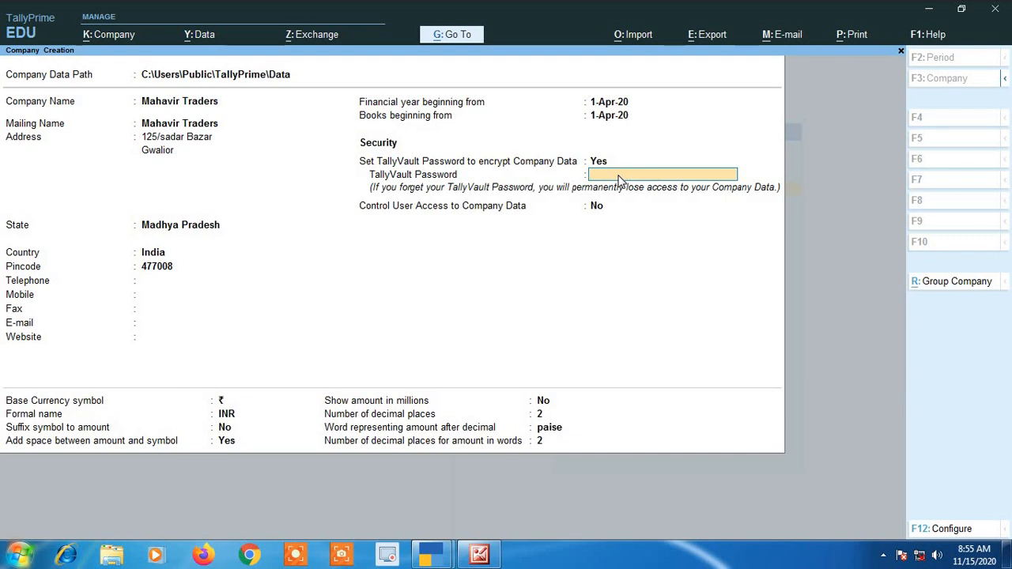
key("Return")
key("Return")
key("BackSpace")
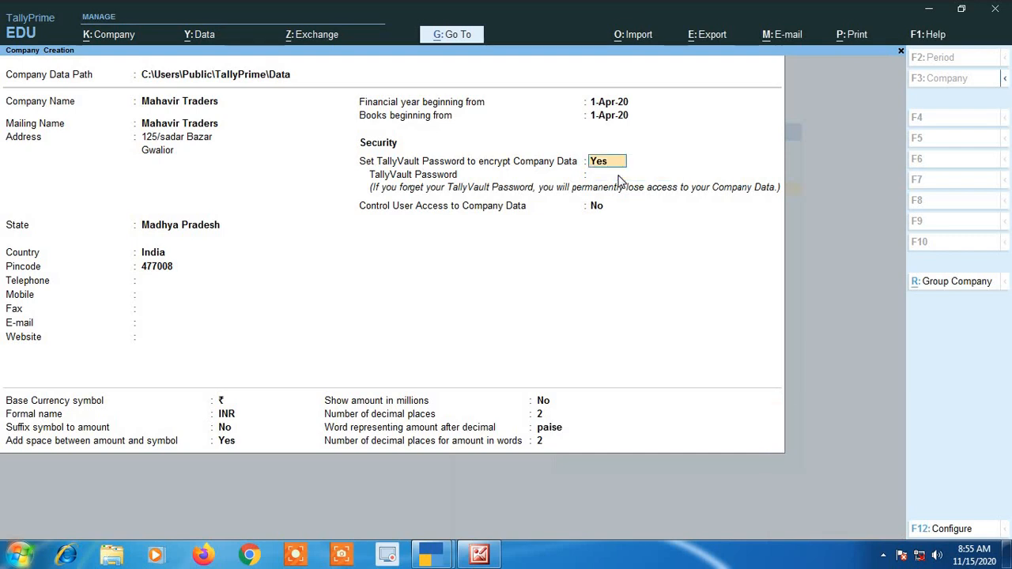
Set the TallyVault password option to No and keep user access control at No.
type("n")
key("Return")
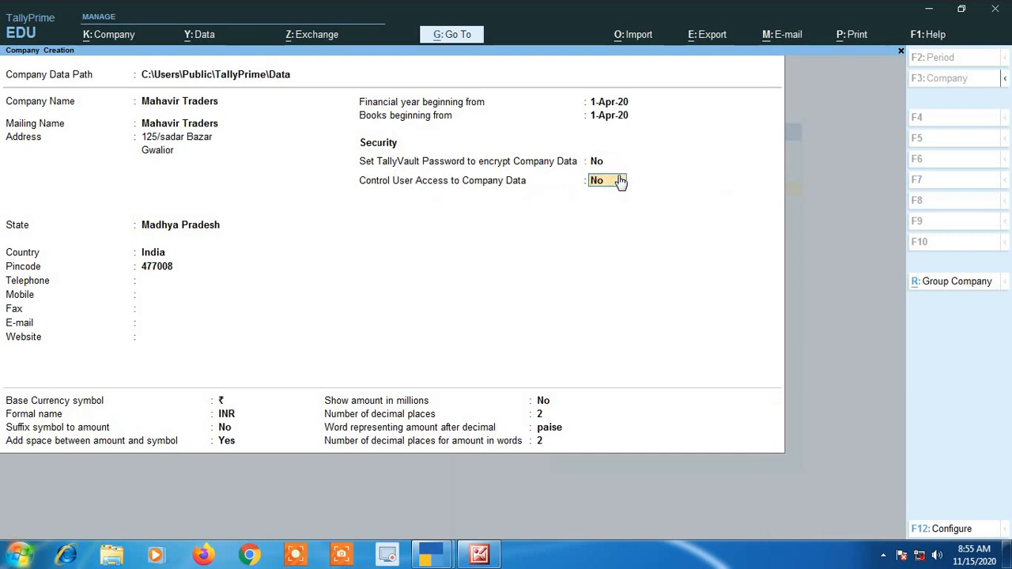
key("Return")
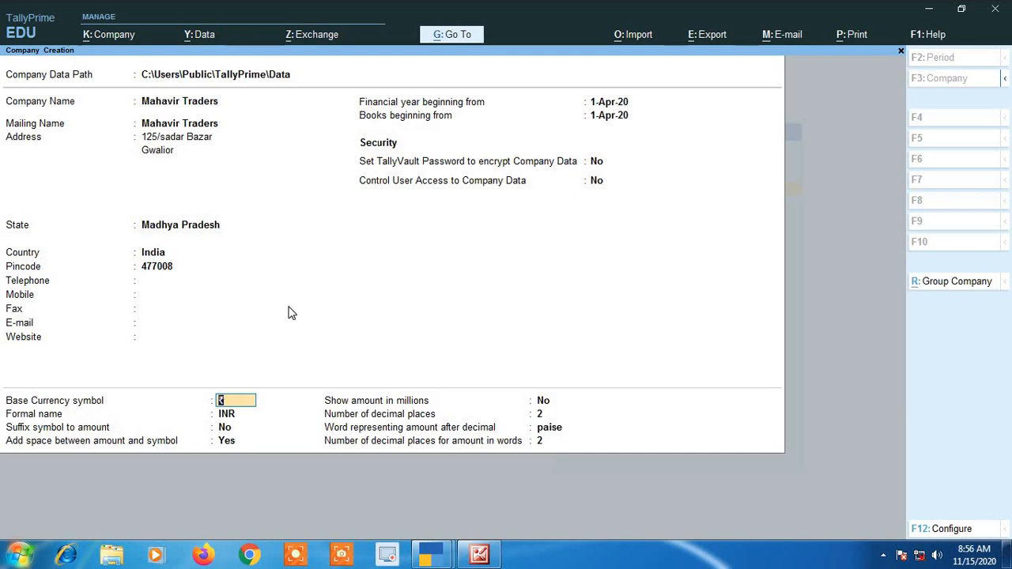
Accept base currency symbol ₹ and formal name INR, with No for suffixing the symbol and Yes for a space between amount and symbol.
key("Return")
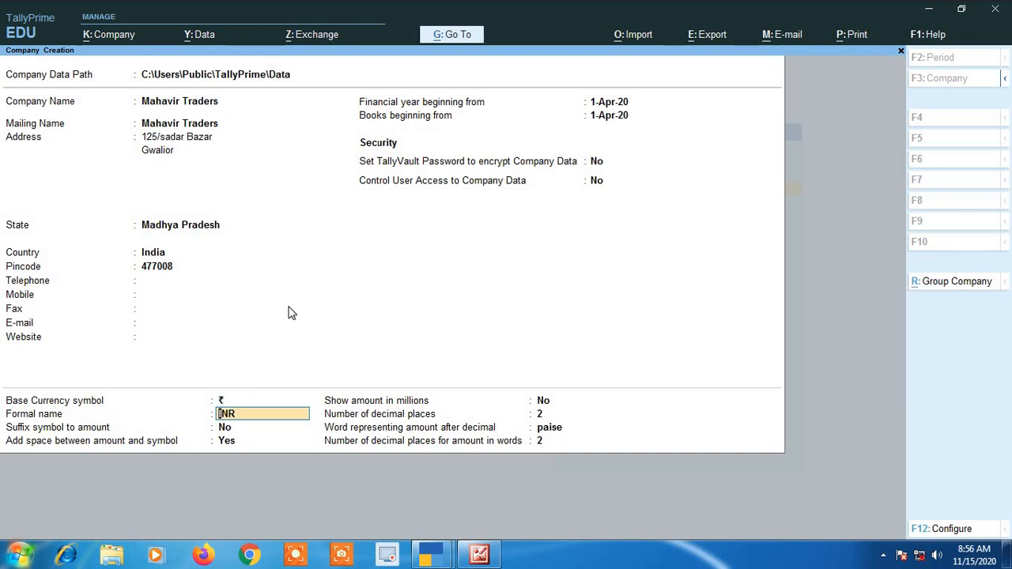
left_click(230, 402)
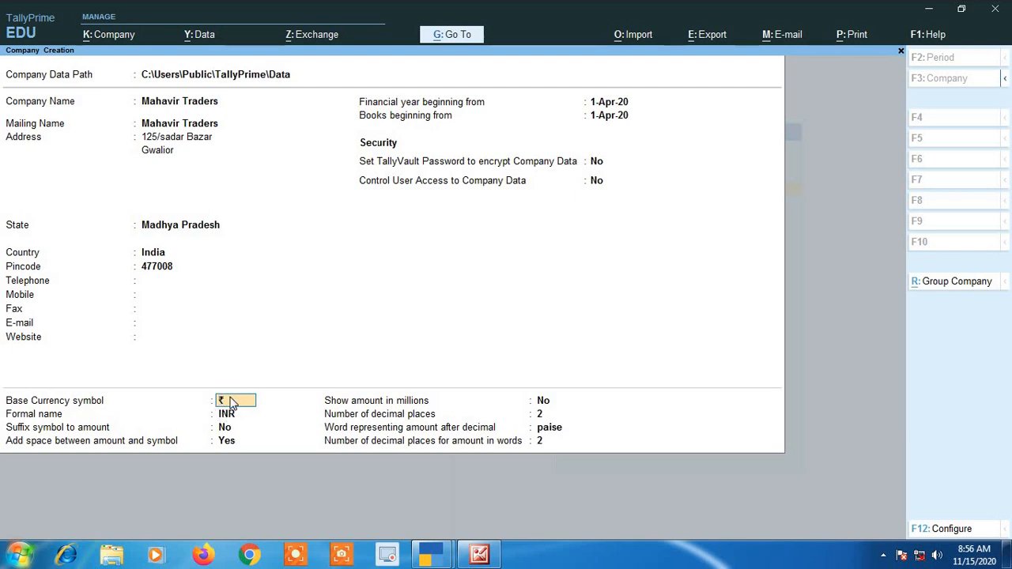
left_click(226, 416)
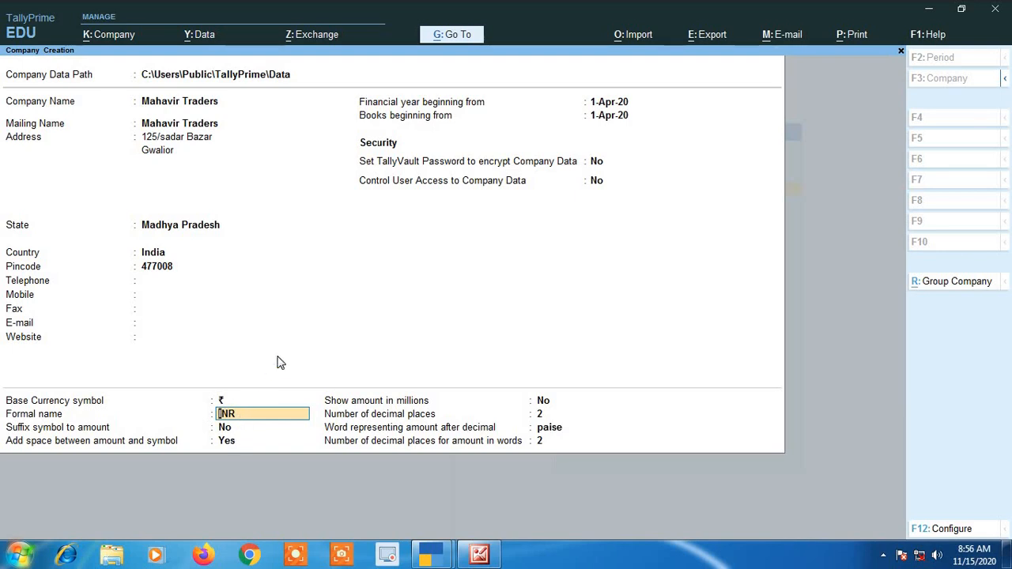
key("Return")
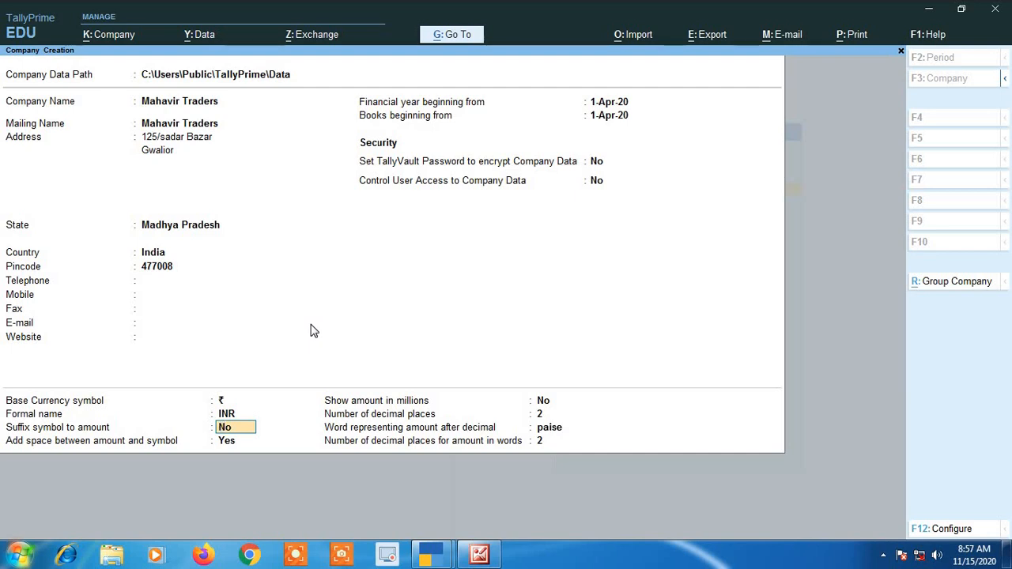
key("Return")
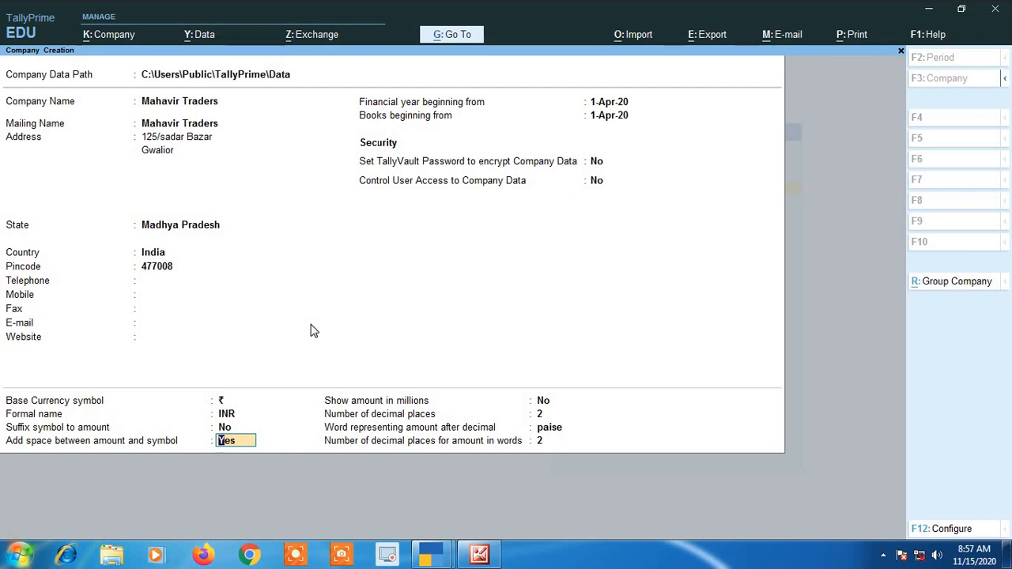
key("Return")
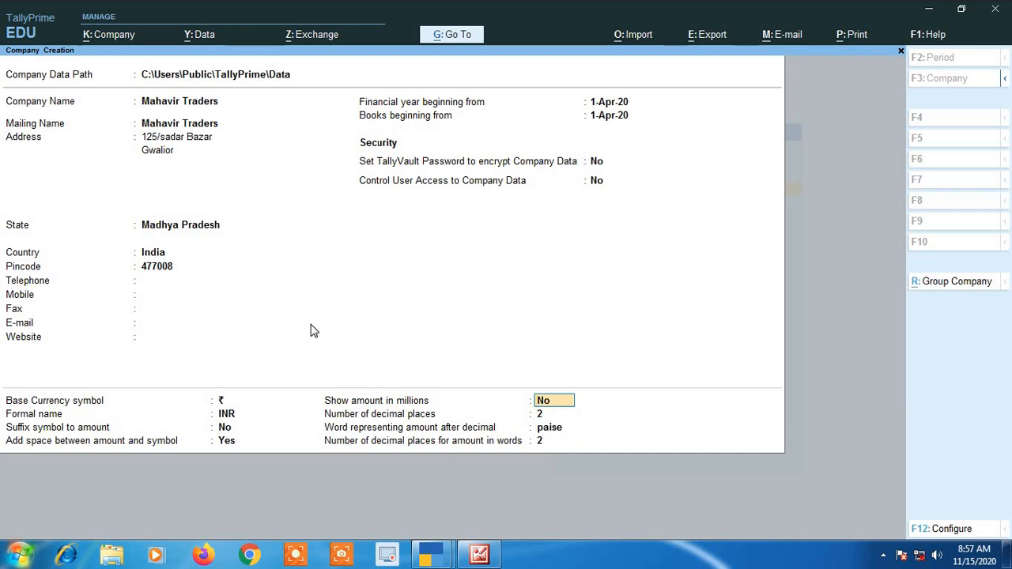
Accept No for showing amounts in millions, 2 decimal places, and paise as the word representing the amount after the decimal.
key("Return")
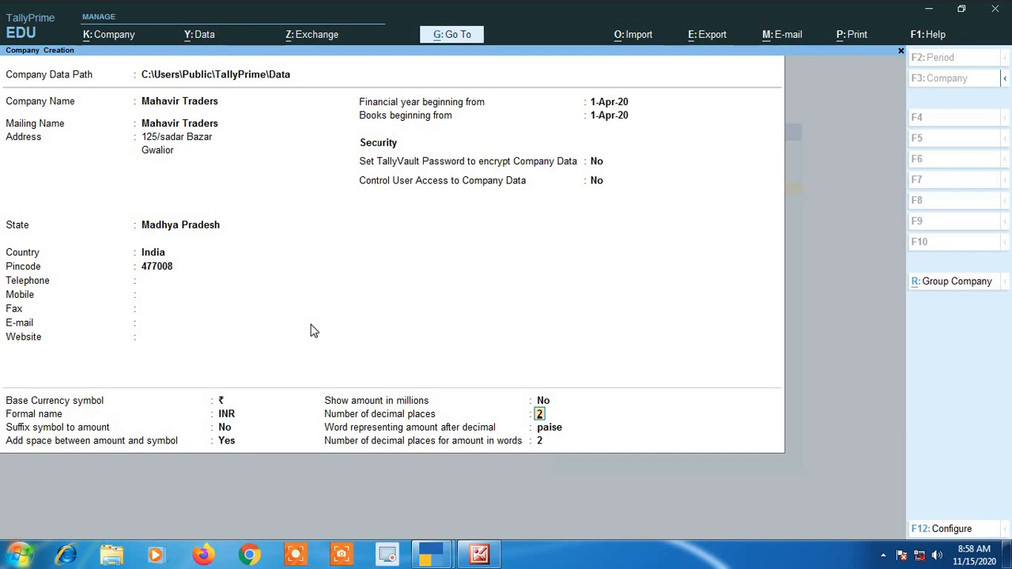
key("Return")
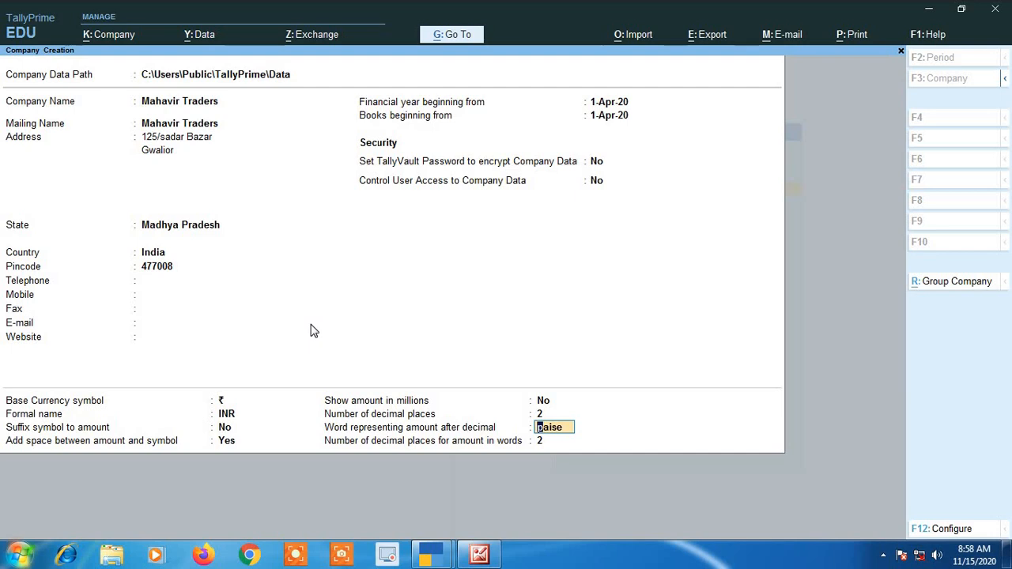
key("Return")
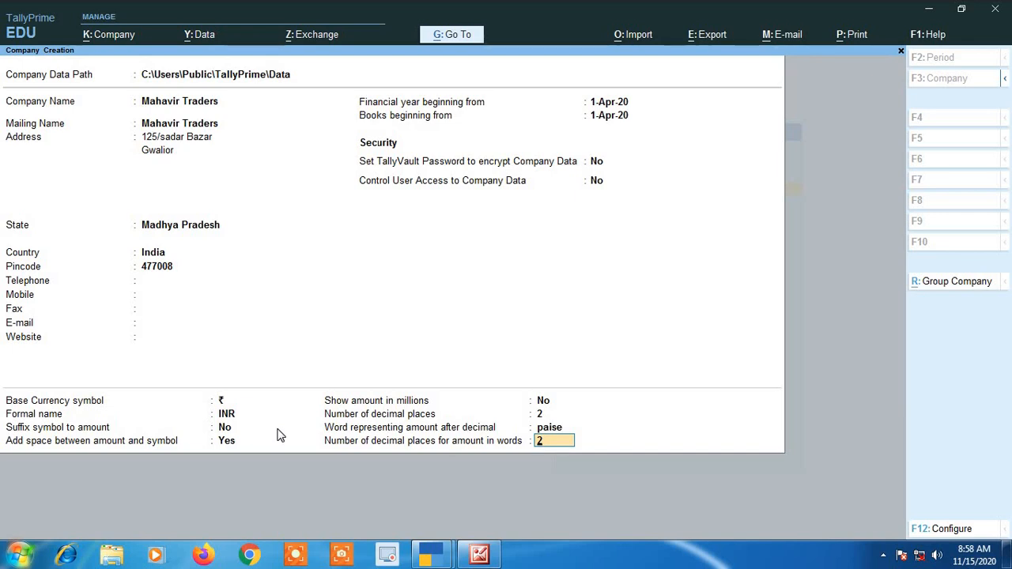
Switch to the other TallyPrime window and examine the currency symbol, amount format and amount in words on the tax invoice preview.
mouse_move(433, 560)
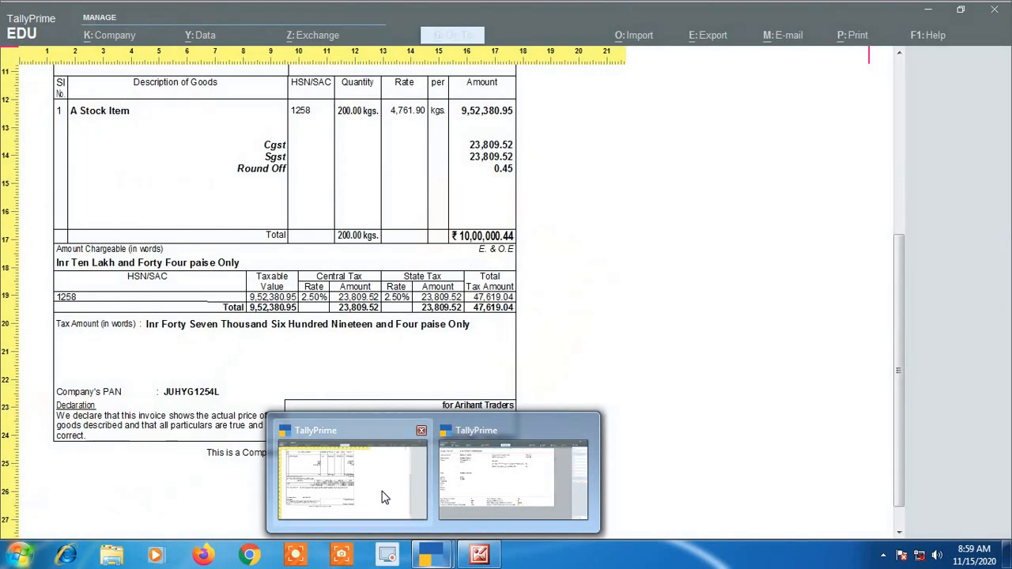
left_click(382, 497)
scroll(424, 462, "up", 5)
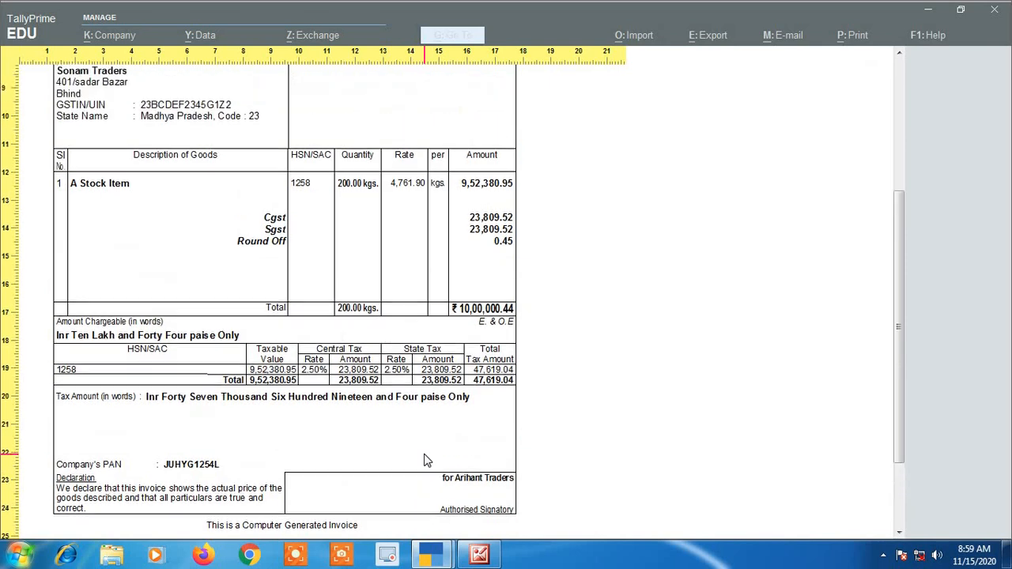
scroll(425, 462, "up", 5)
scroll(307, 200, "down", 4)
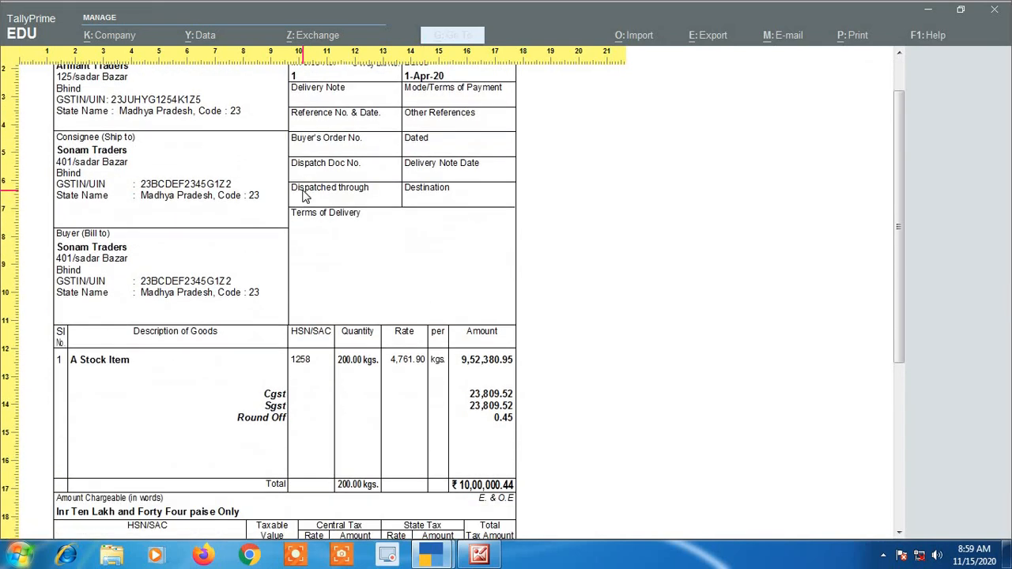
scroll(307, 199, "down", 5)
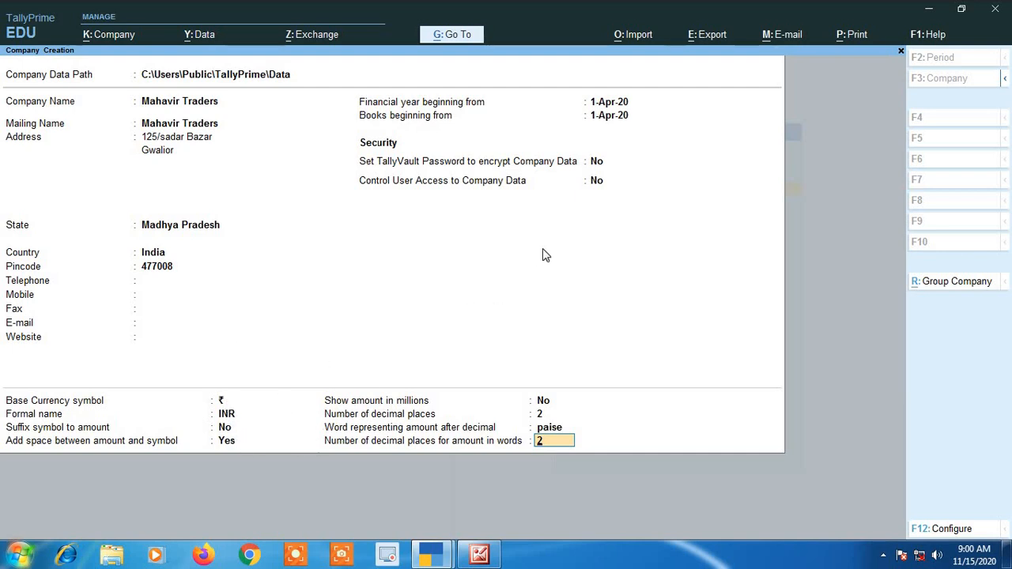
Go back through the new company's base currency settings to the currency symbol and formal name.
key("Up")
key("Up")
key("Up")
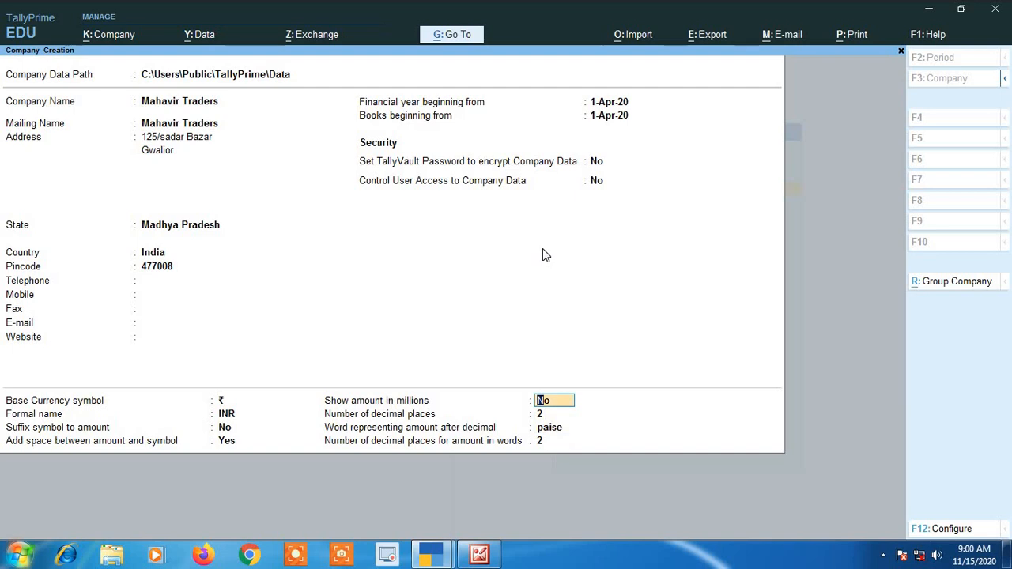
key("Up")
key("Up")
key("Up")
key("Up")
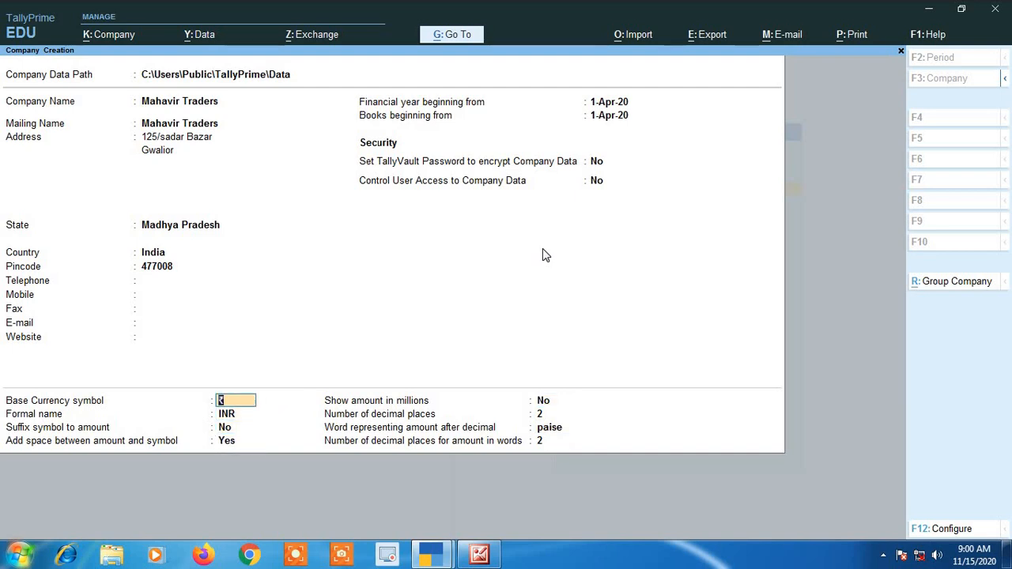
key("Return")
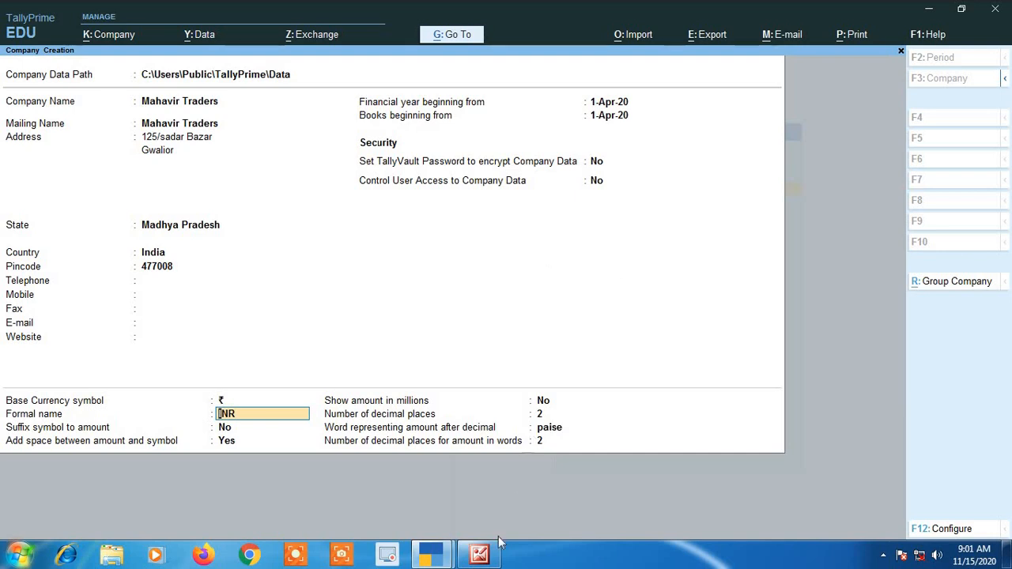
Switch to the Arihant Traders window and close the invoice preview, the sales voucher and the Day Book.
mouse_move(431, 554)
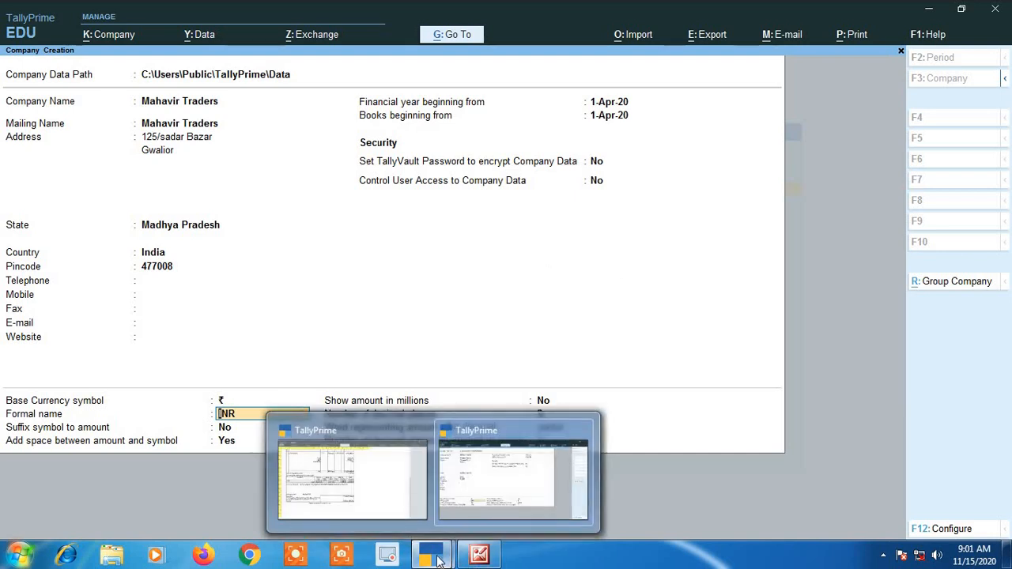
left_click(381, 492)
left_click(469, 403)
key("Escape")
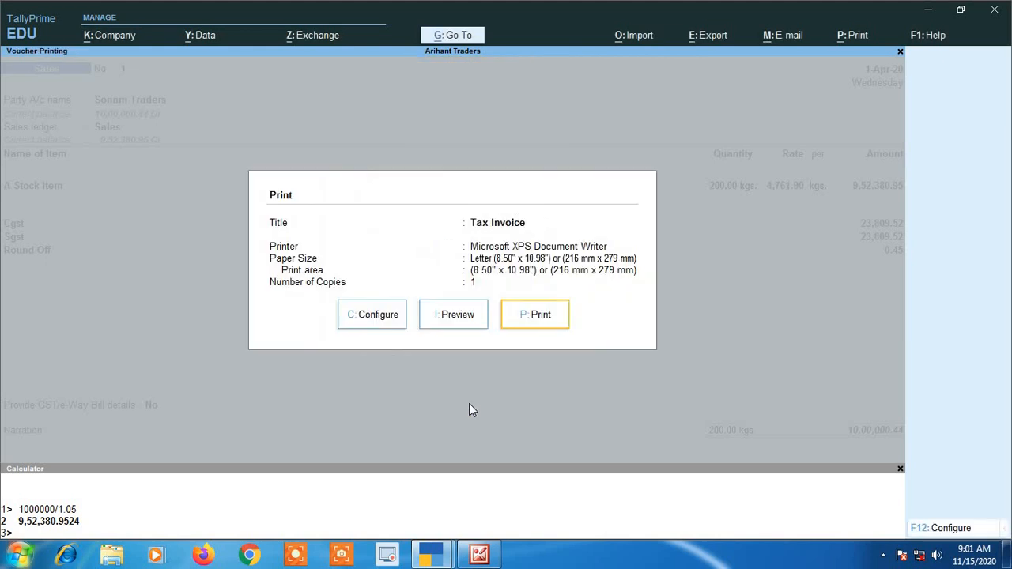
key("Escape")
key("Escape")
key("y")
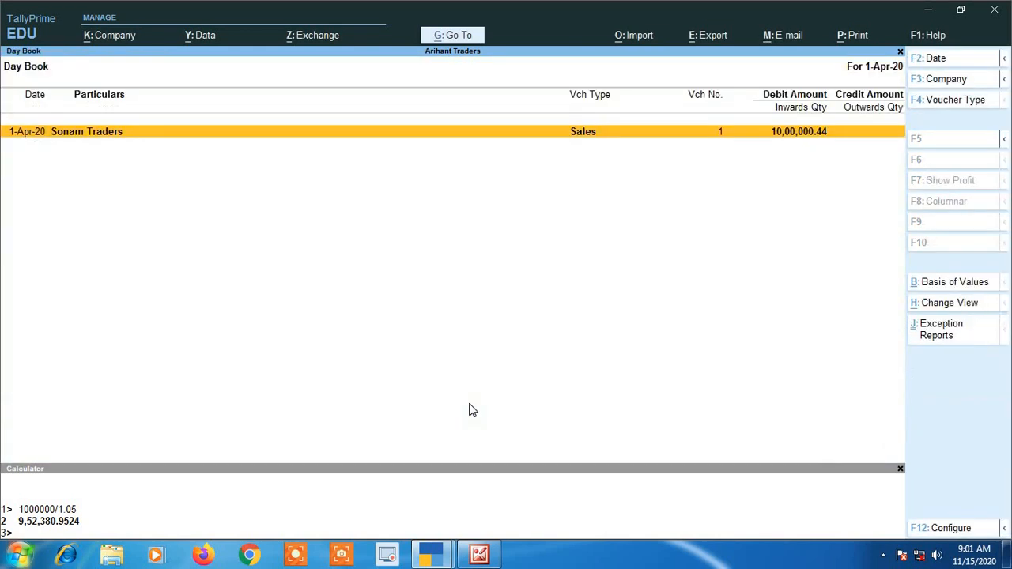
key("Escape")
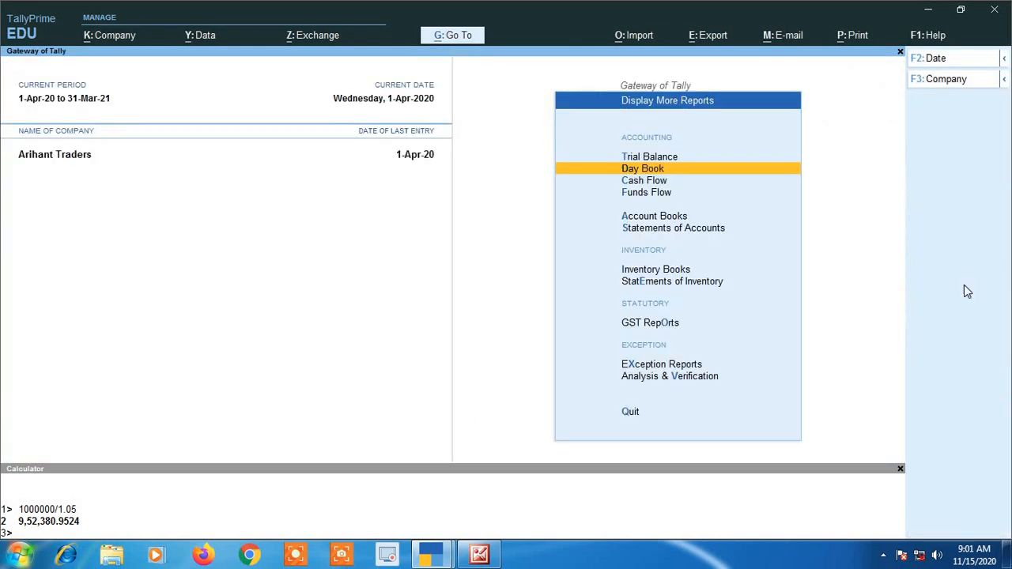
Open the company details of Arihant Traders for alteration.
left_click(977, 82)
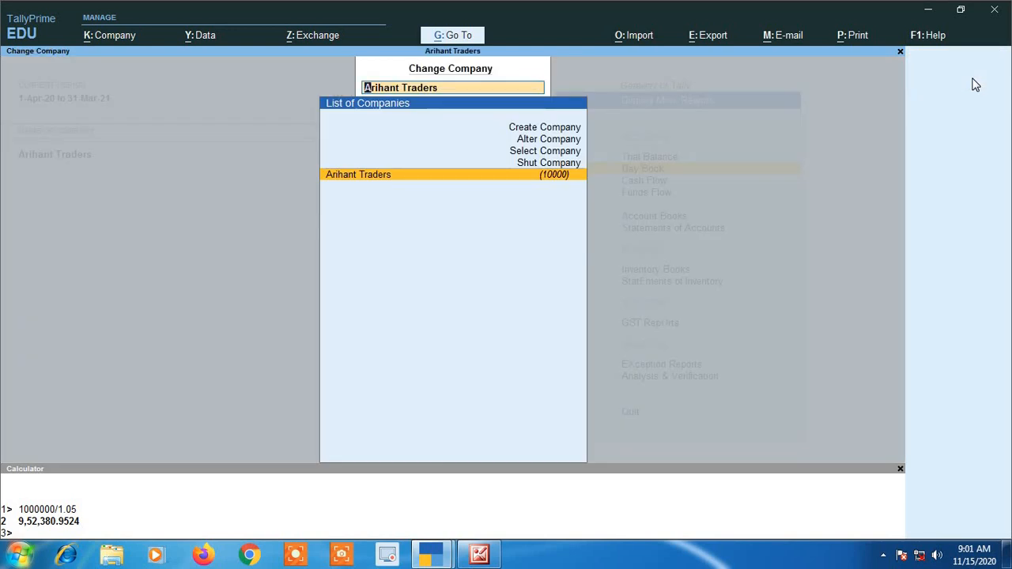
key("Up")
key("Up")
key("Return")
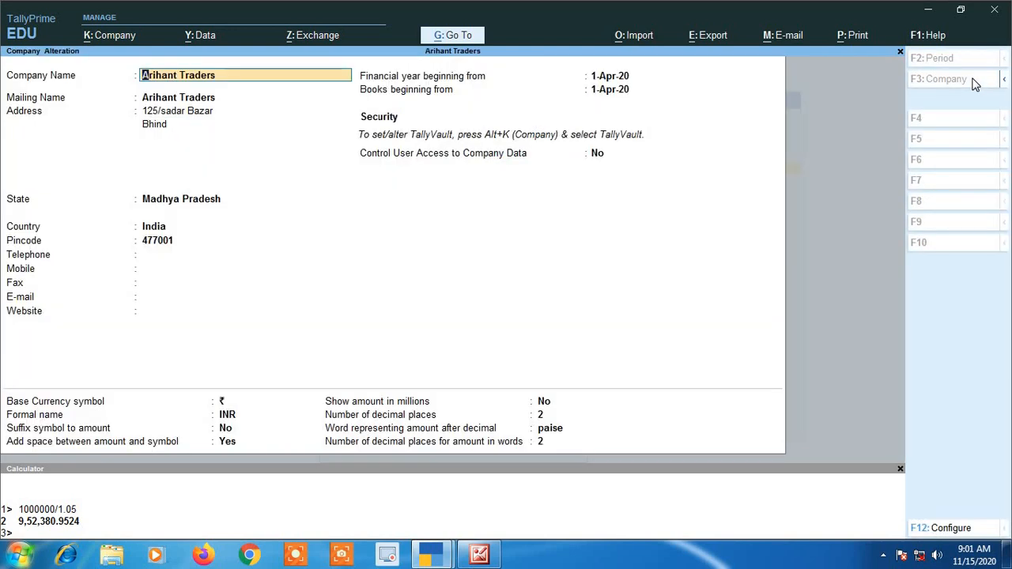
Change the formal name of Arihant Traders' base currency to Rupees, leaving the preceding company details as they are.
key("Return")
key("Return")
key("Return")
key("Return")
key("Return")
key("Return")
key("Return")
key("Return")
key("Return")
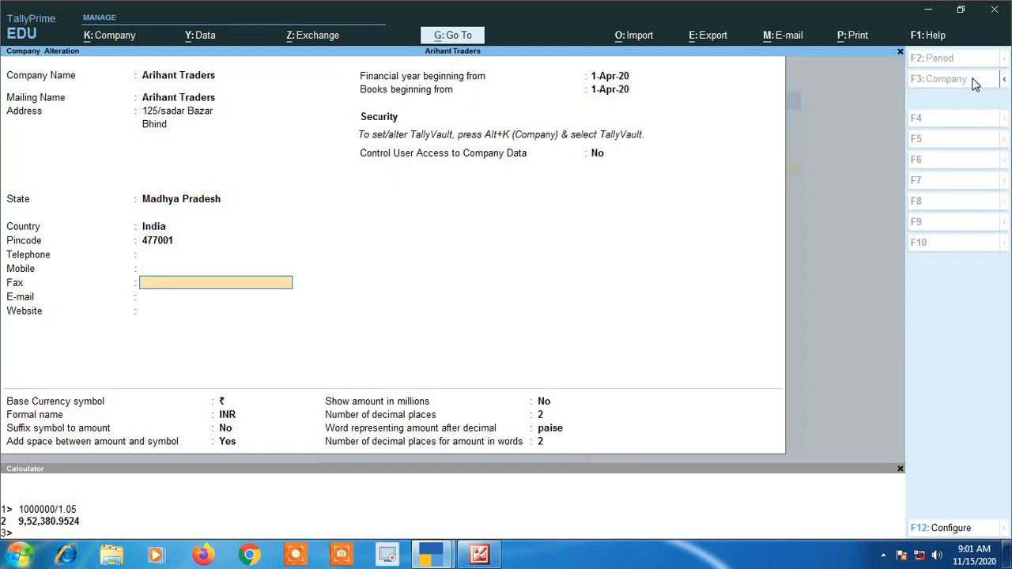
key("Return")
key("Return")
key("Return")
key("Return")
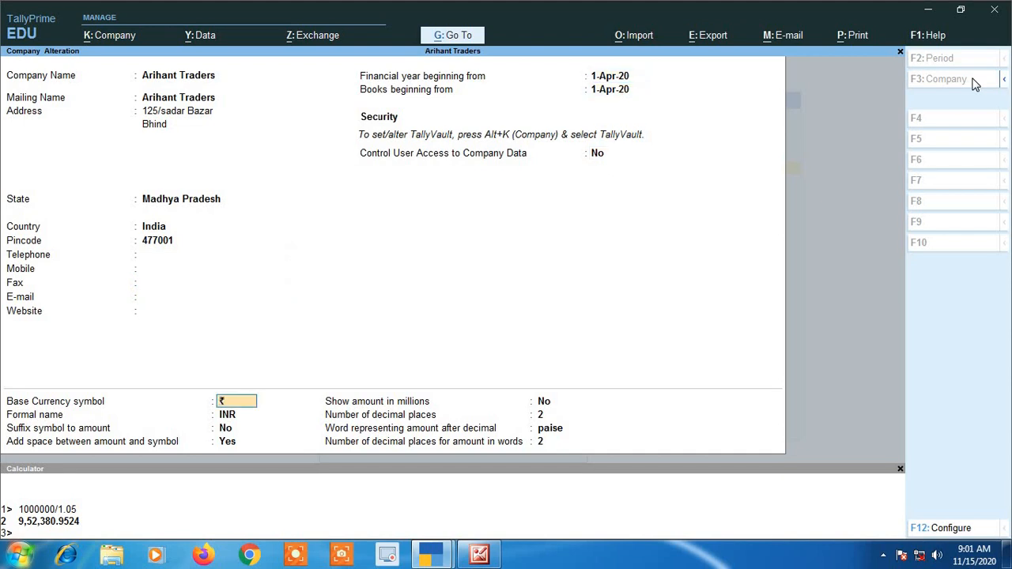
key("Return")
type("Rupees")
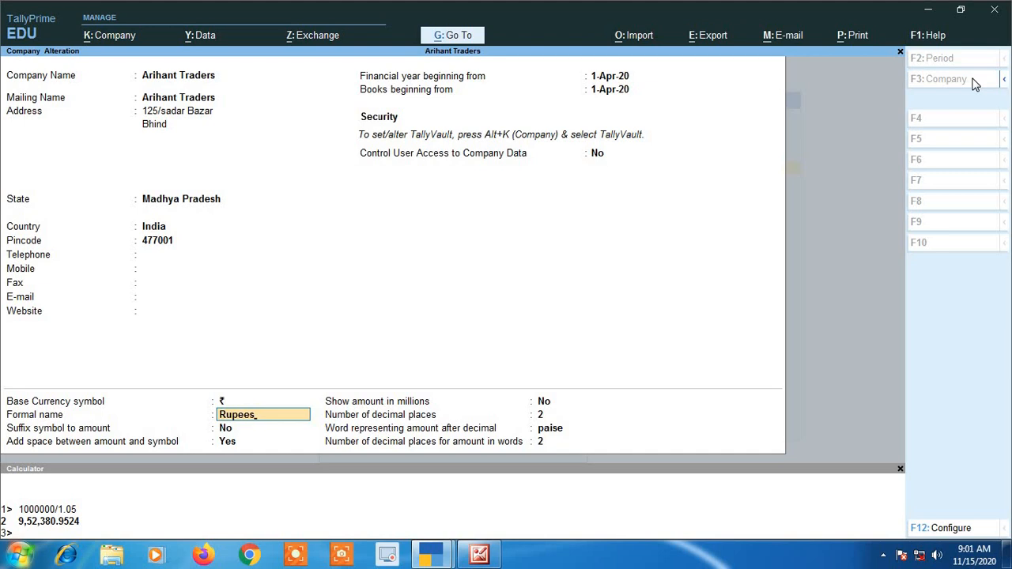
key("Return")
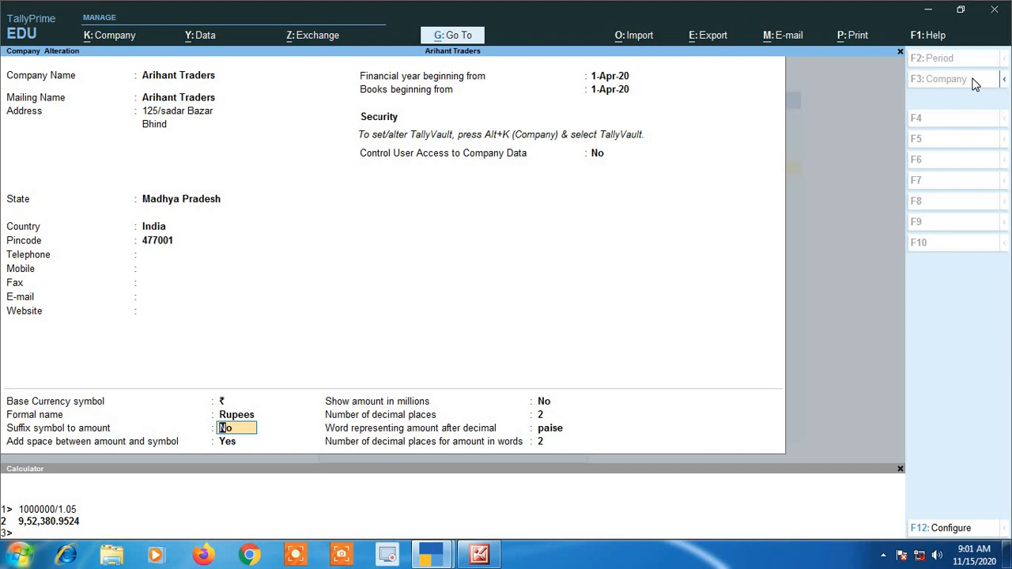
Set suffixing the symbol to the amount to Yes, the space between amount and symbol to No, and showing amounts in millions to Yes.
type("y")
key("Return")
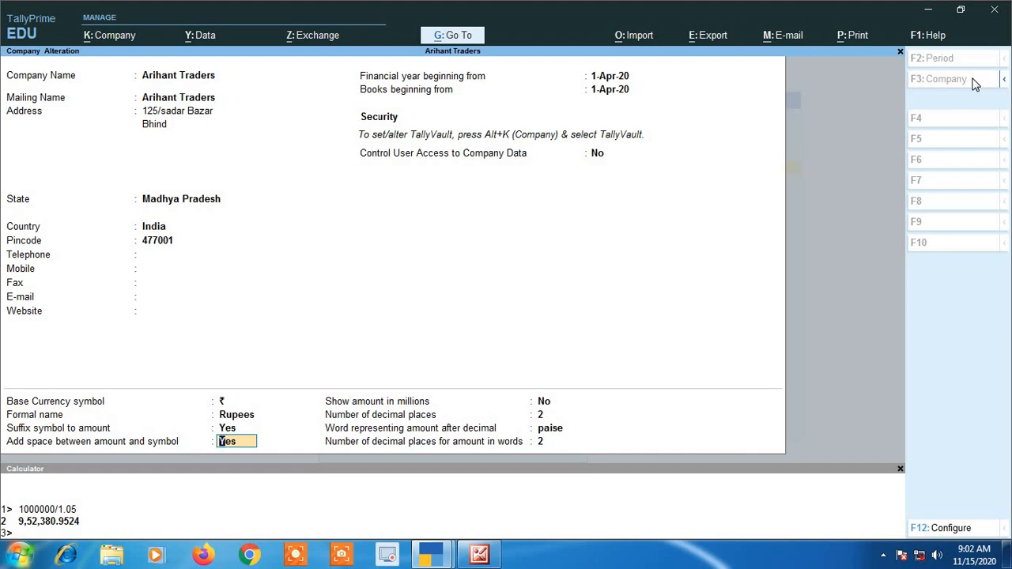
type("n")
key("Return")
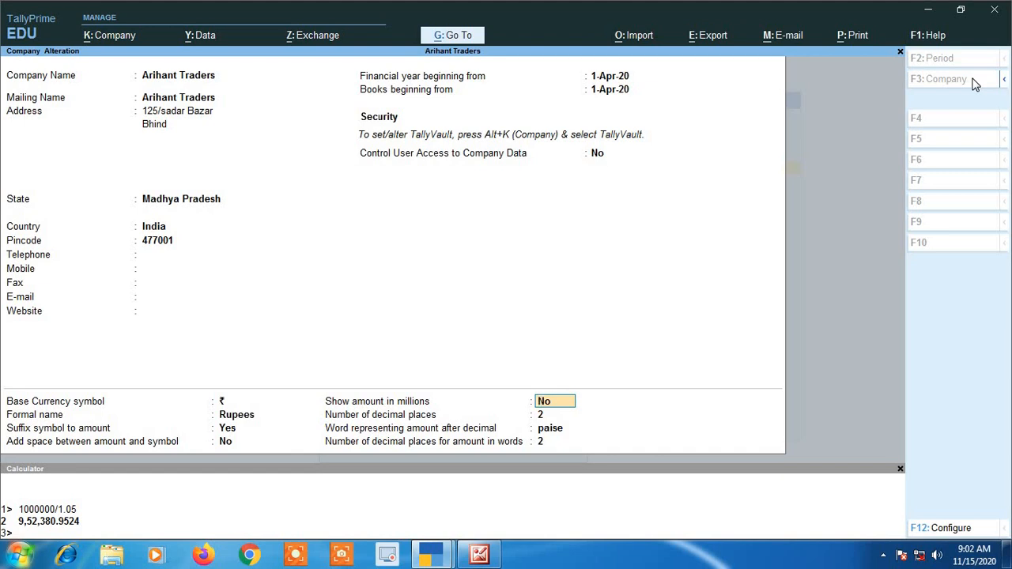
type("y")
key("Return")
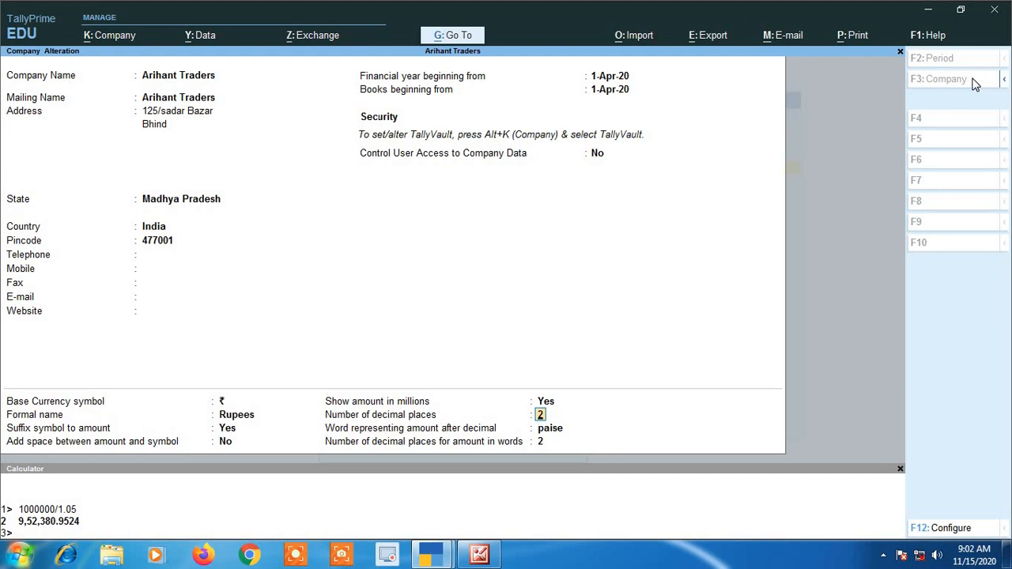
Keep the decimal places at 2 and the decimal word as paise, and save the altered company.
key("Return")
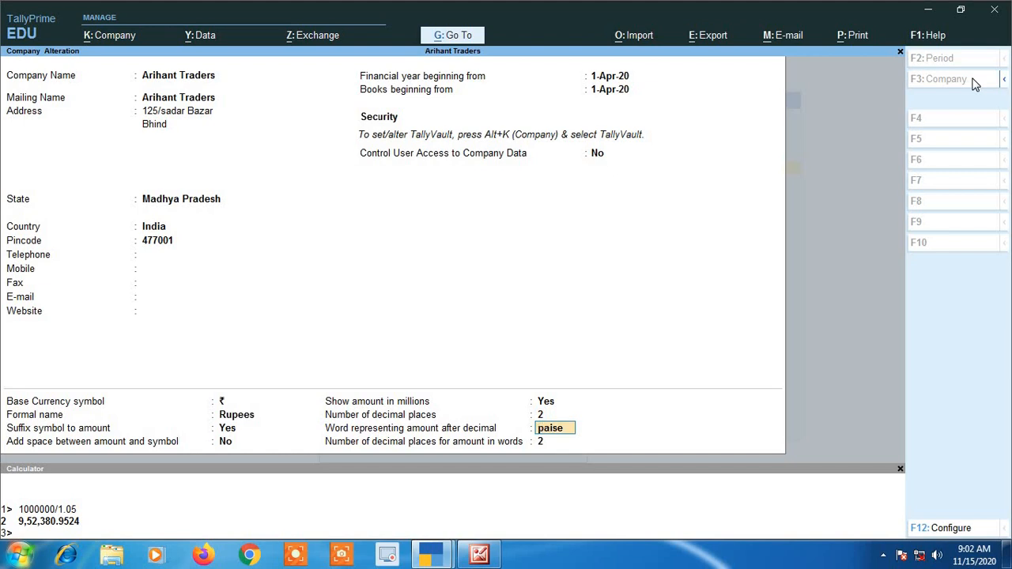
key("Return")
key("Return")
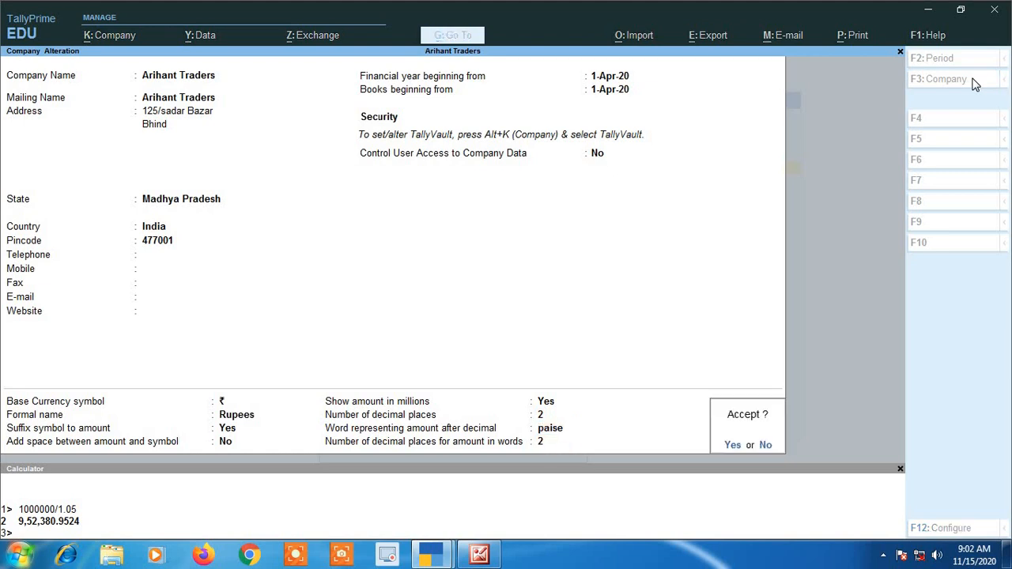
key("Return")
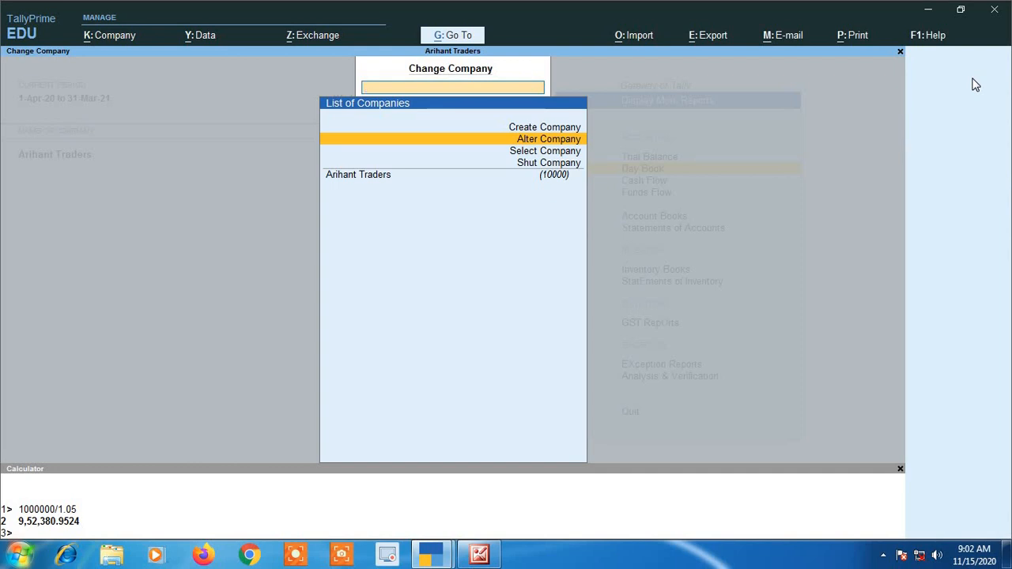
Select Arihant Traders as the current company from the list of companies.
key("Down")
key("Down")
key("Down")
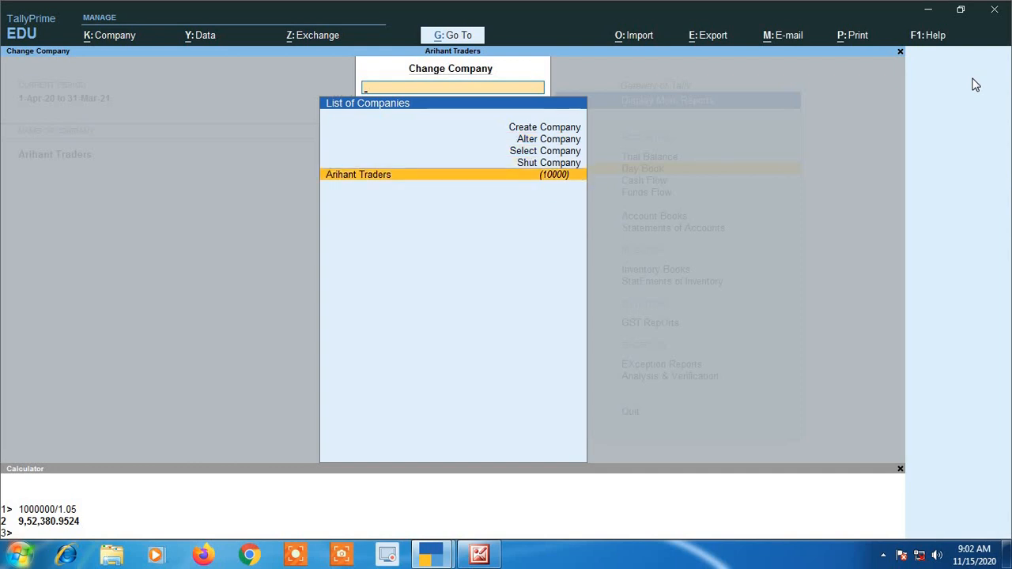
key("Return")
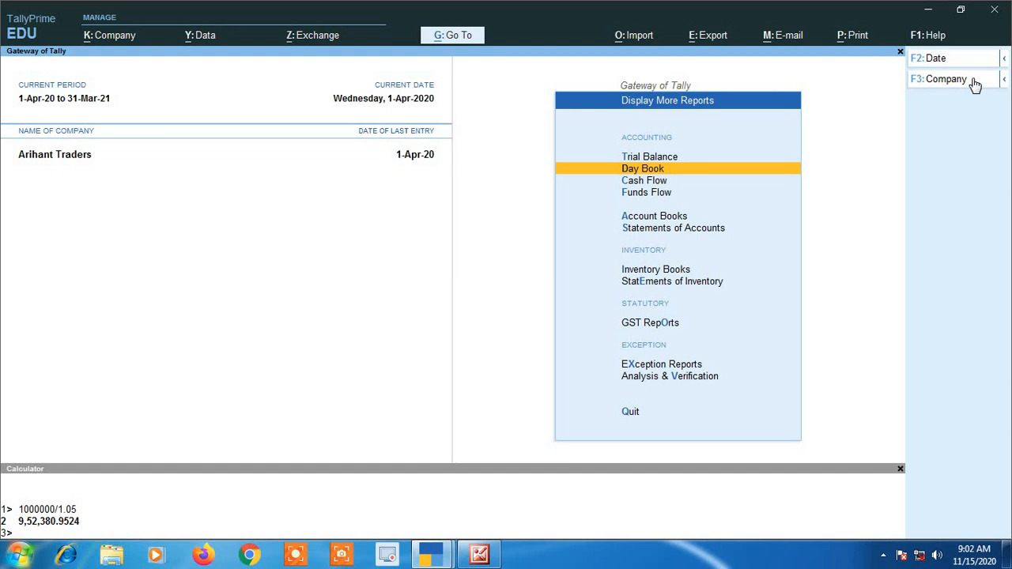
Open the Sonam Traders sales voucher from the Day Book and show its tax invoice in a zoomed print preview.
key("Return")
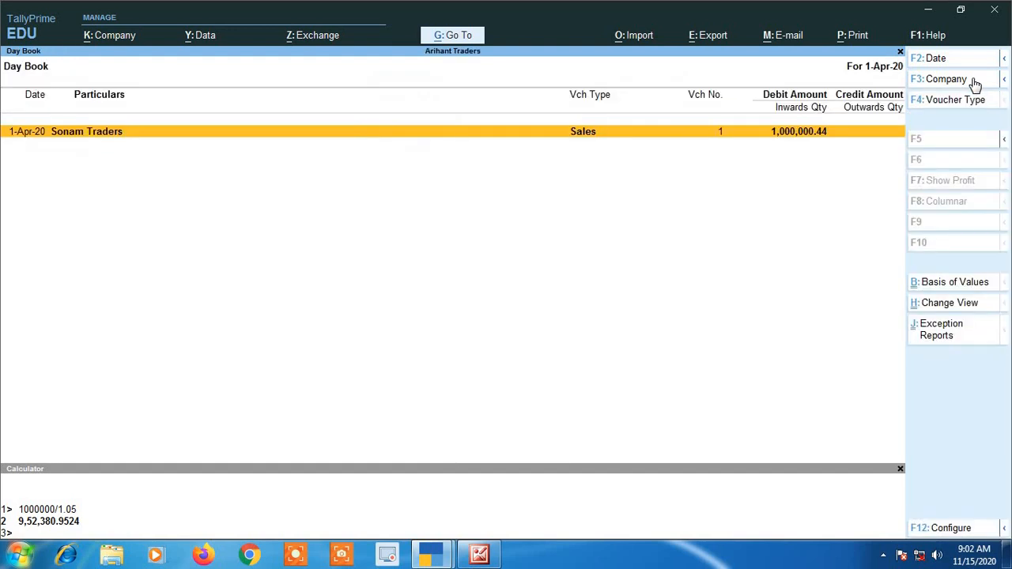
key("Return")
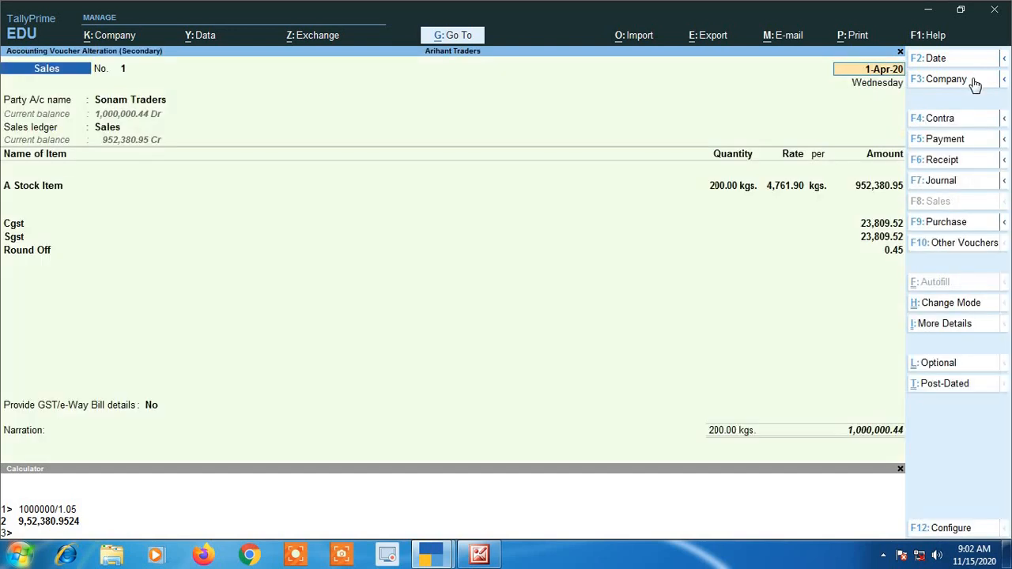
key("alt+p")
left_click(976, 84)
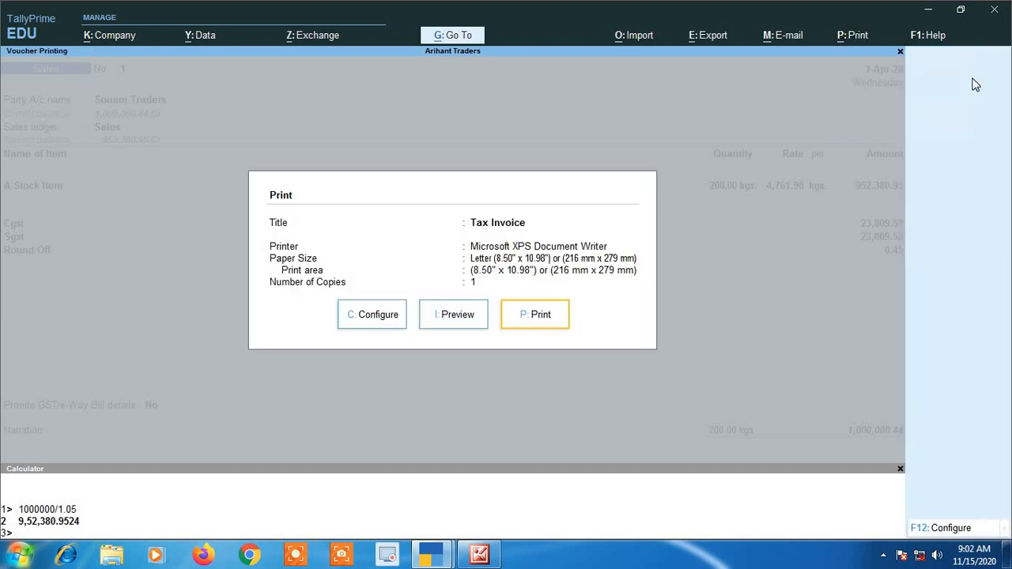
key("Left")
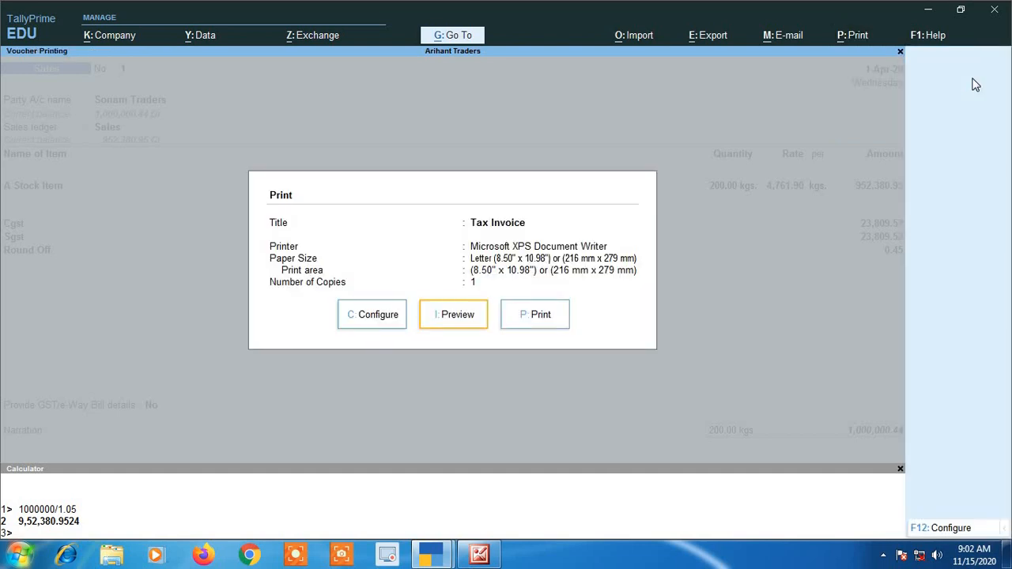
key("Return")
key("alt+z")
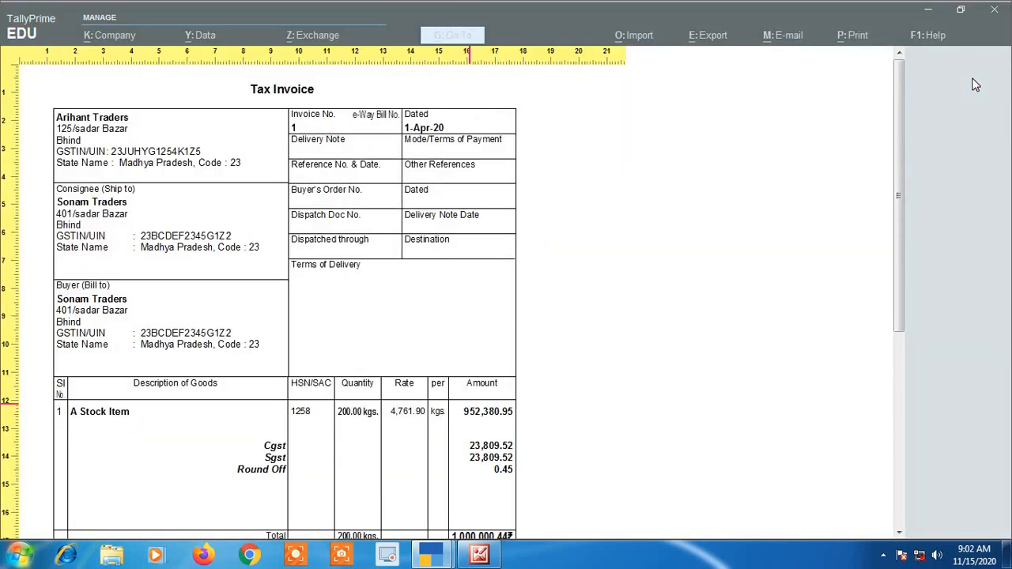
Examine the total's symbol placement and the amount in words on the tax invoice, then leave the zoomed view.
scroll(629, 199, "down", 3)
scroll(624, 198, "down", 5)
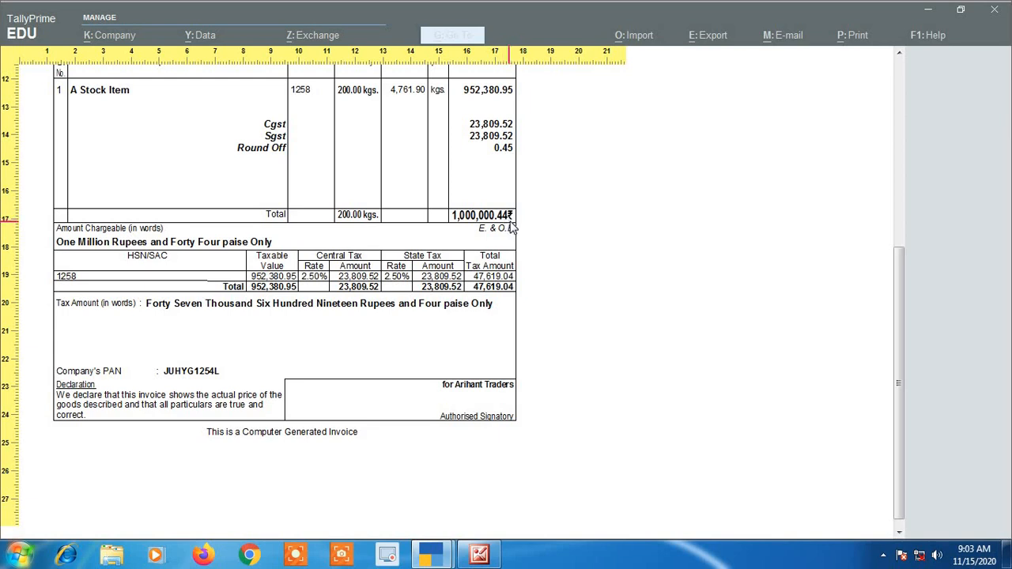
key("Escape")
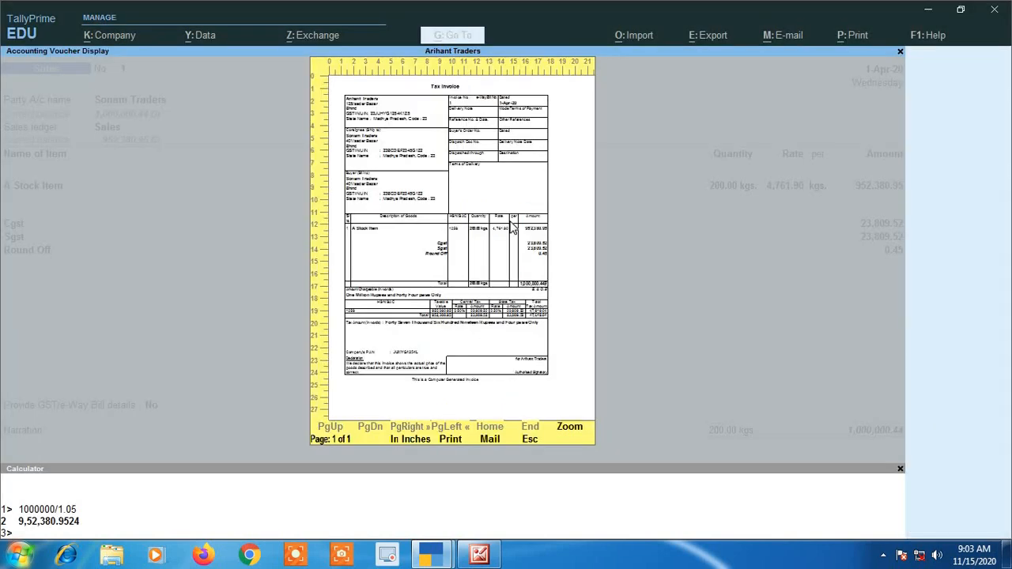
Close the tax invoice preview and the sales voucher, and return to the Mahavir Traders company creation form.
key("Escape")
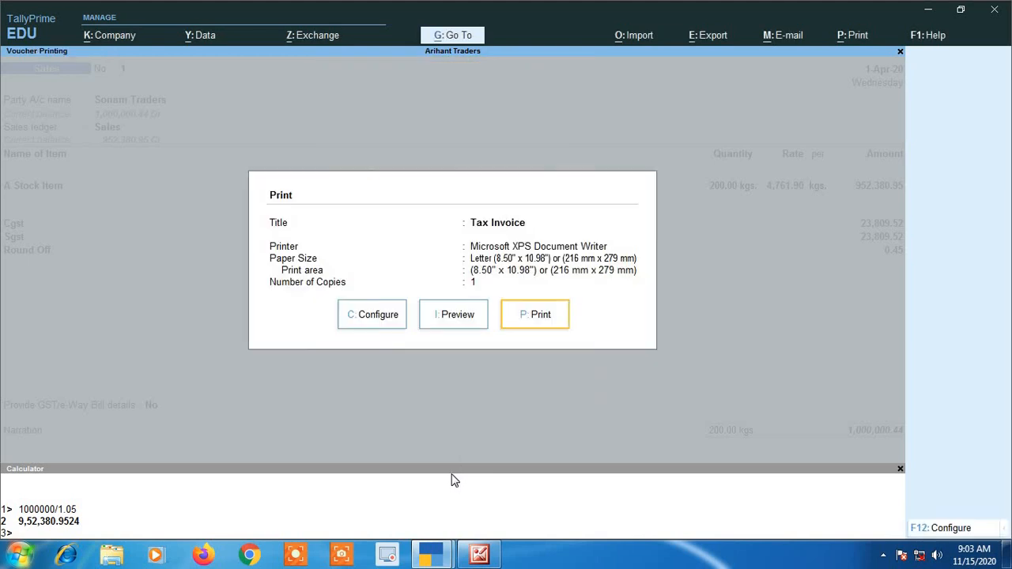
key("Escape")
key("Escape")
key("y")
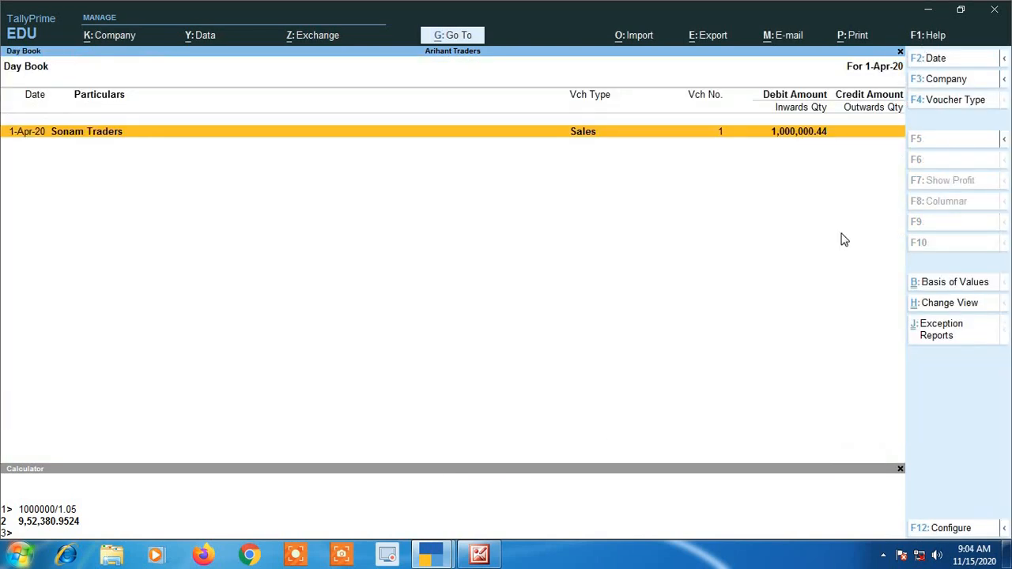
left_click(928, 9)
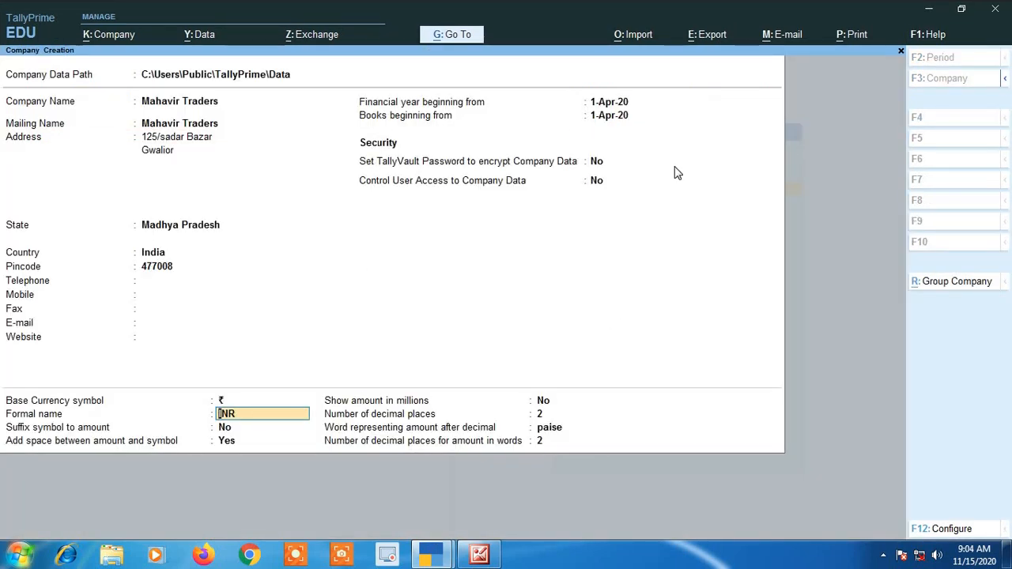
Keep the base currency as INR with a spaced prefix symbol, 2 decimal places and paise, and save the new company Mahavir Traders.
key("Return")
key("Return")
key("Return")
key("Return")
key("Return")
key("Return")
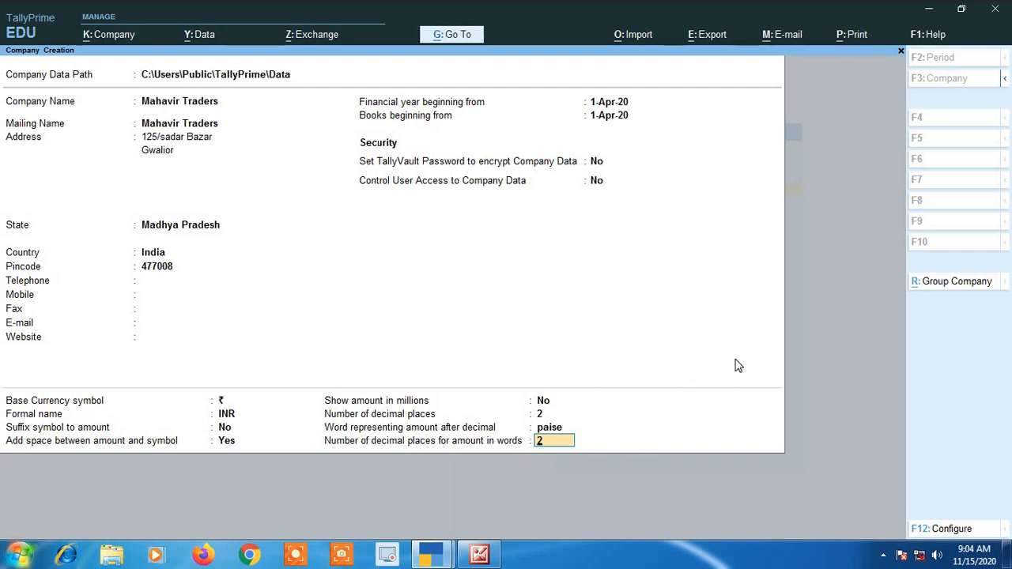
key("Return")
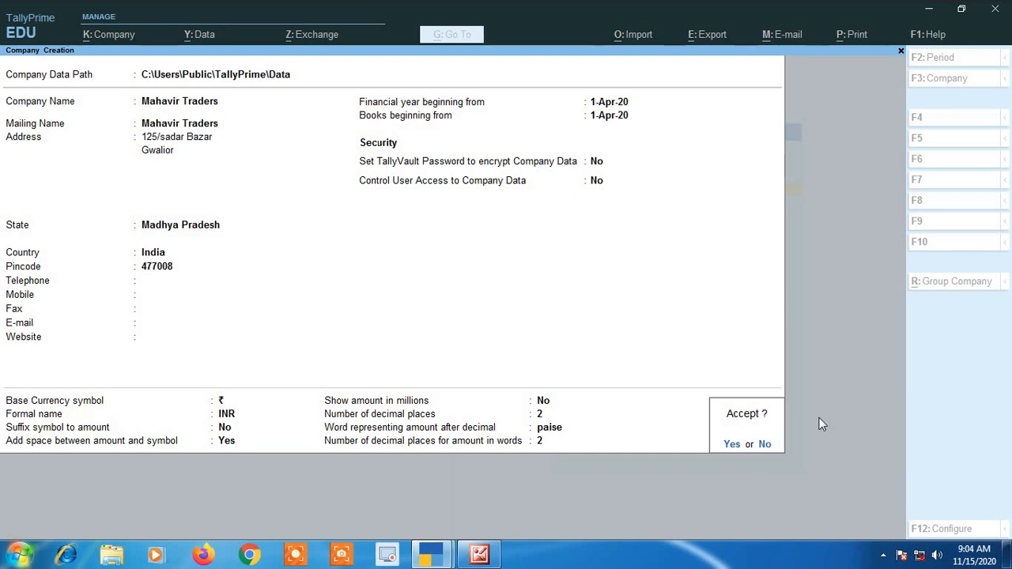
key("Return")
key("Escape")
key("Escape")
key("Return")
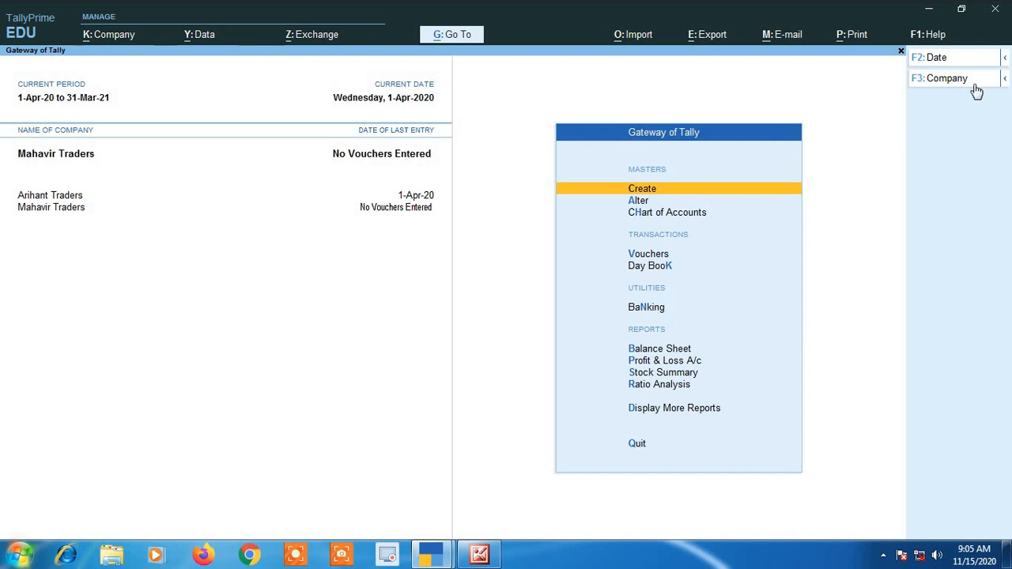
Open the company Mahavir Traders for alteration.
left_click(105, 35)
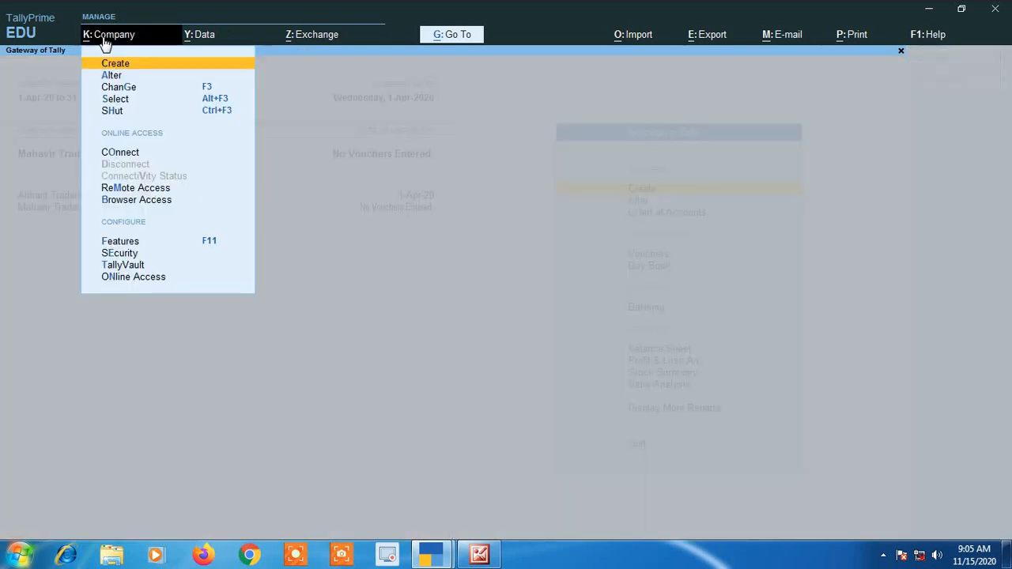
key("Down")
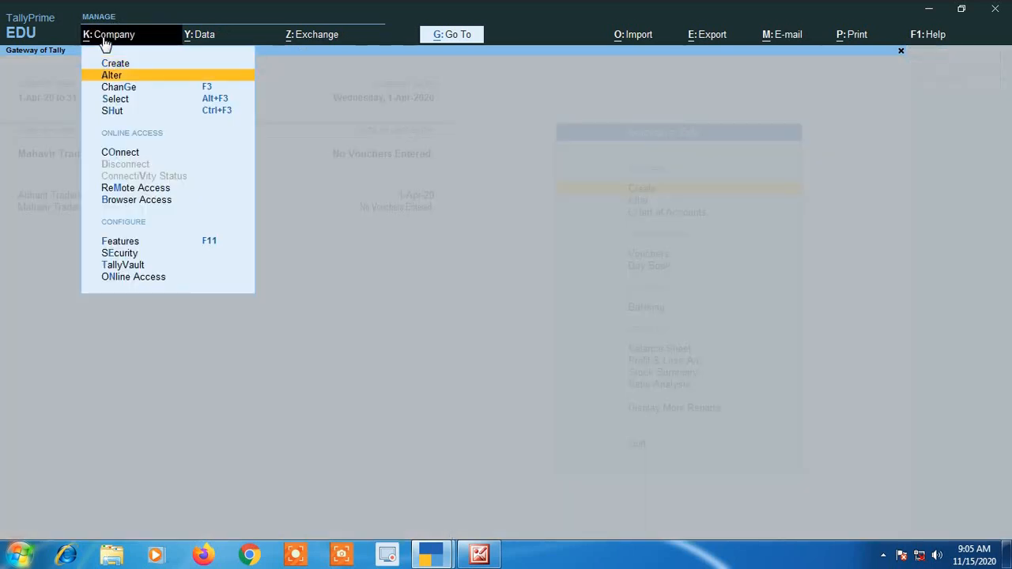
key("Return")
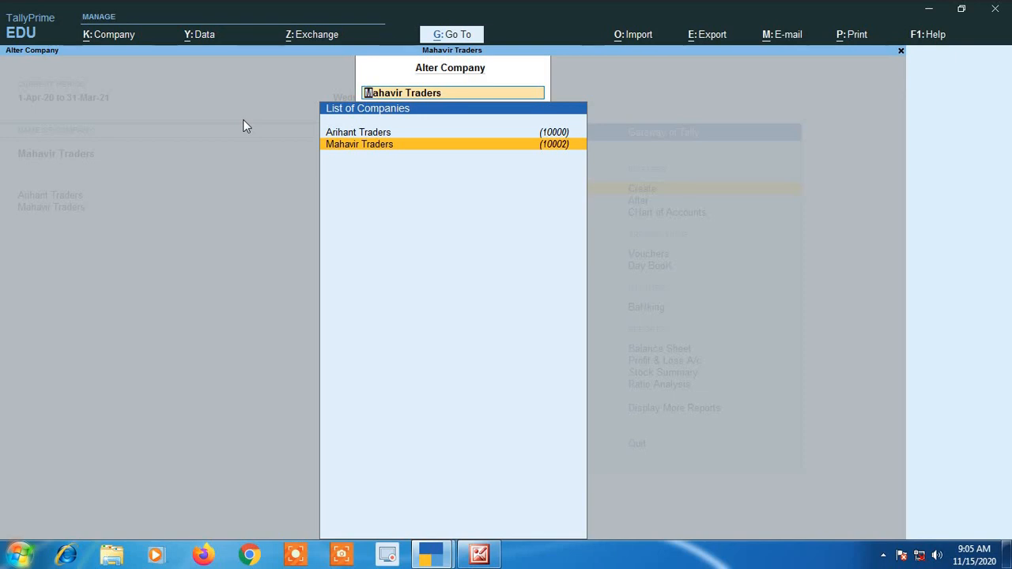
key("Return")
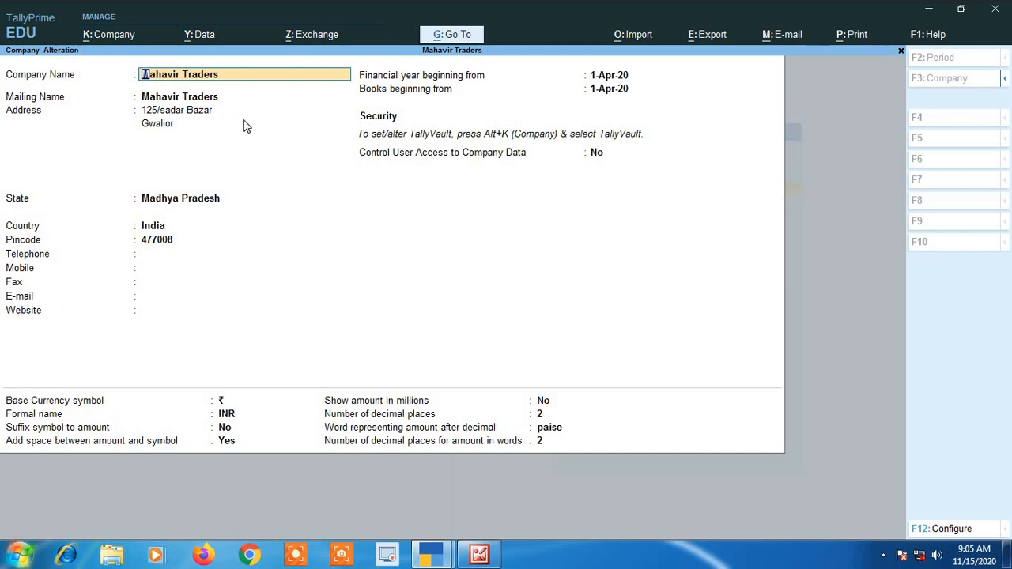
Enter the company's mobile number, keeping its name, address, state, country and pincode and leaving the telephone blank.
key("Return")
key("Return")
key("Return")
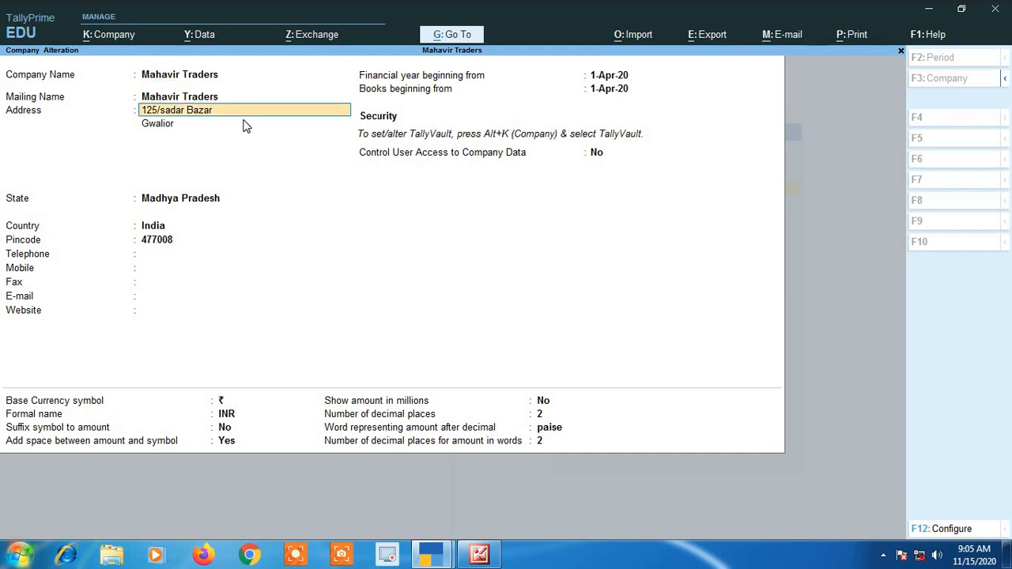
key("Return")
key("Return")
key("Return")
key("Return")
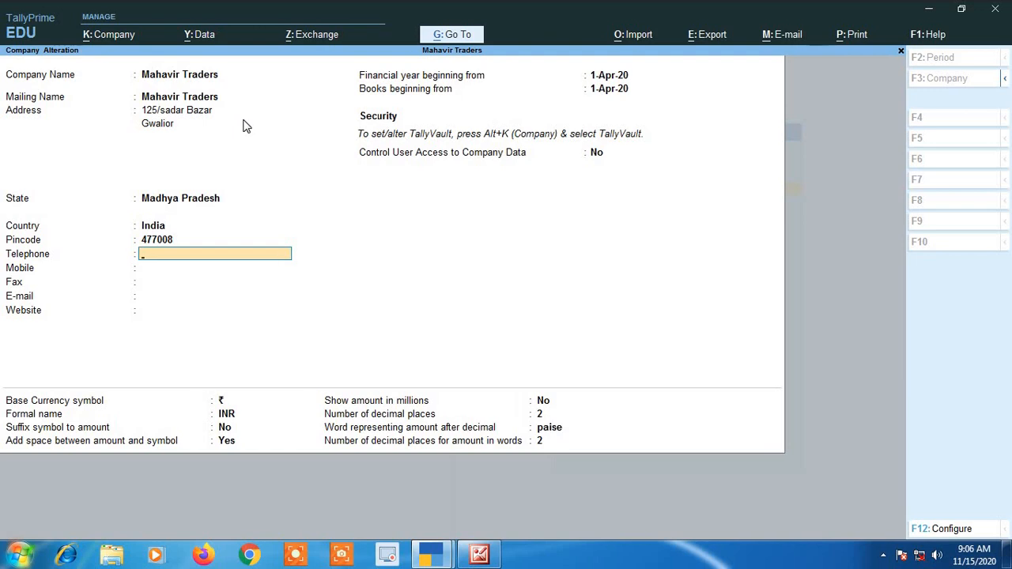
key("Return")
type("12")
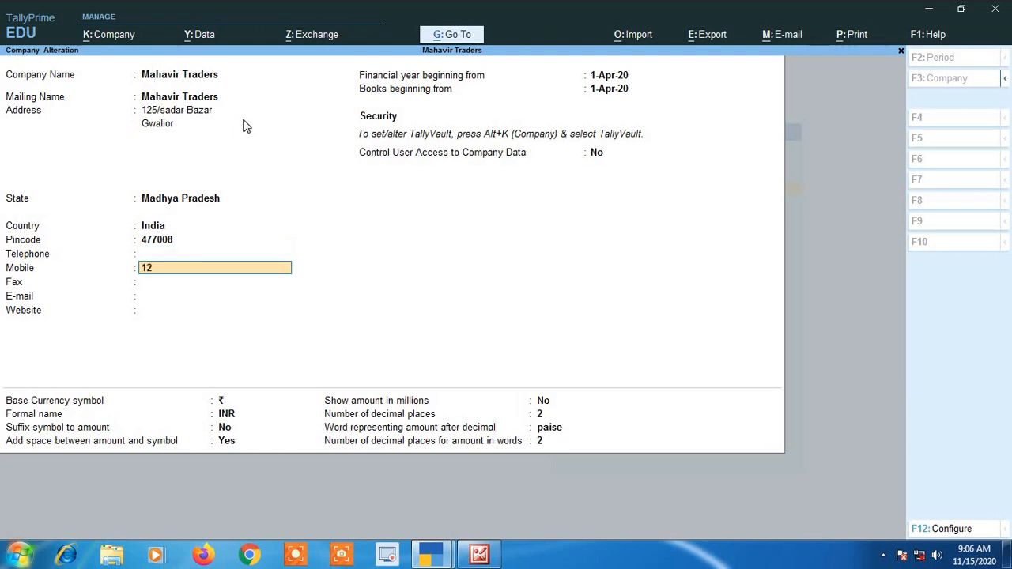
type("34567890")
key("Return")
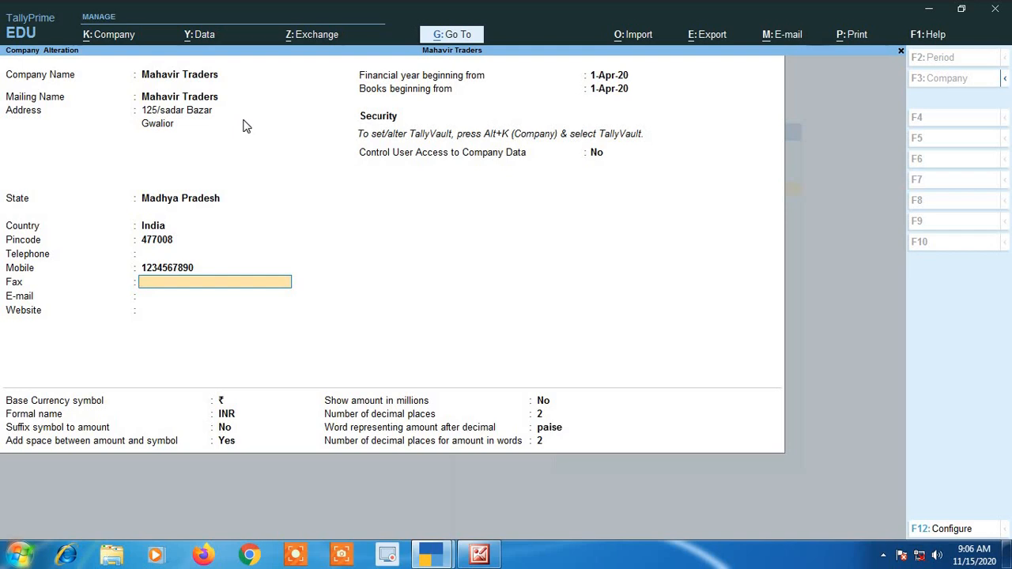
Leave fax, e-mail and website blank, keep the year, security and base currency settings, and save the altered company.
key("Return")
key("Return")
key("Return")
key("Return")
key("Return")
key("Return")
key("Return")
key("Return")
key("Return")
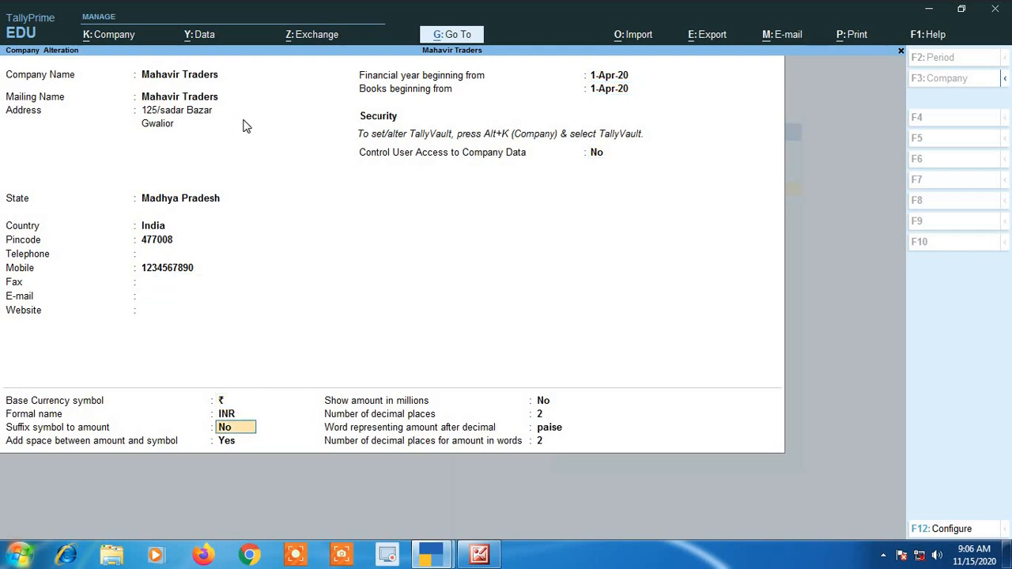
key("Return")
key("Return")
key("Return")
key("Return")
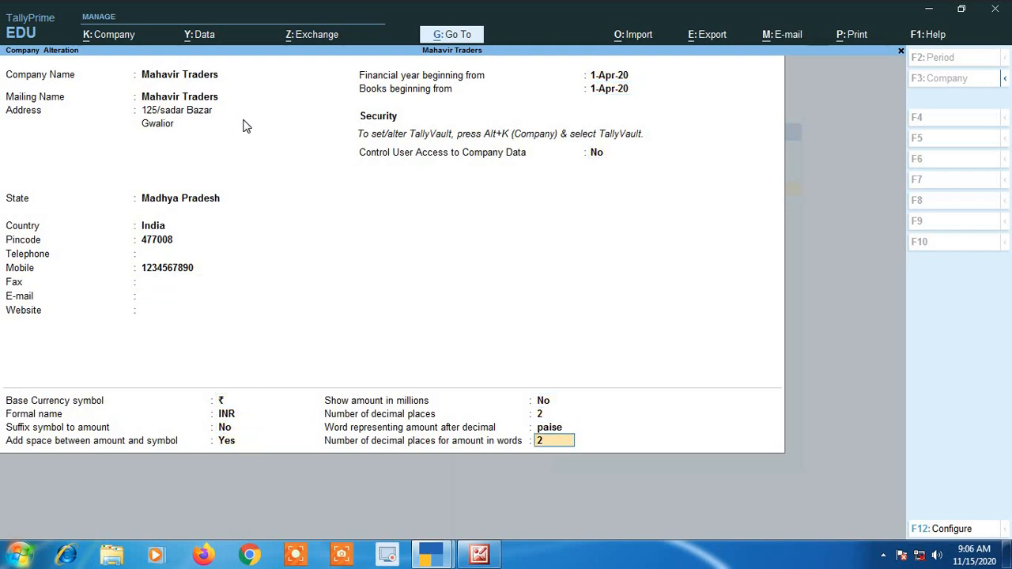
key("Return")
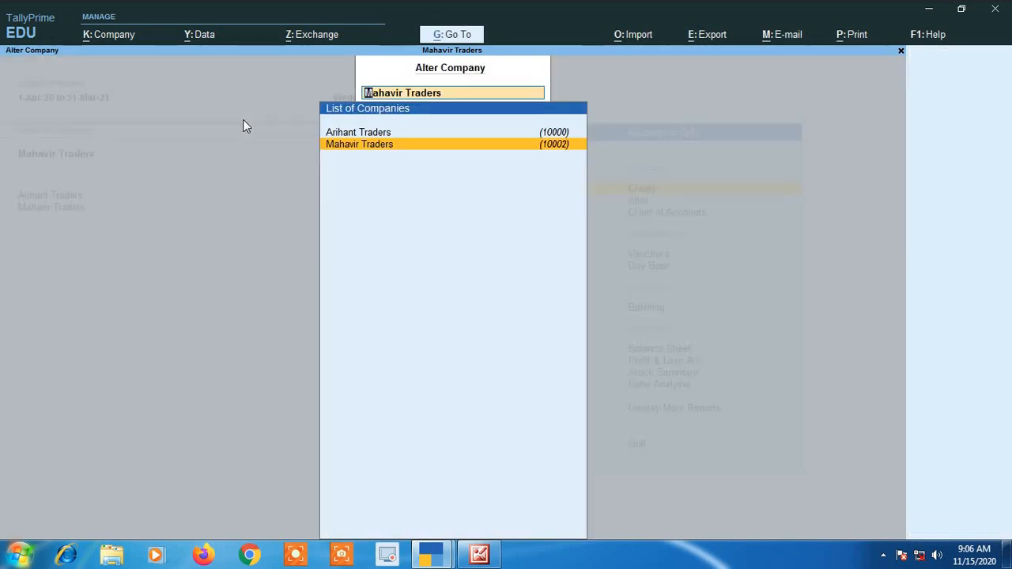
Reopen Mahavir Traders for alteration, review its saved company details, and return to the Gateway of Tally.
key("Return")
key("Return")
key("Return")
key("Return")
key("Return")
key("Return")
key("Return")
key("Return")
key("Return")
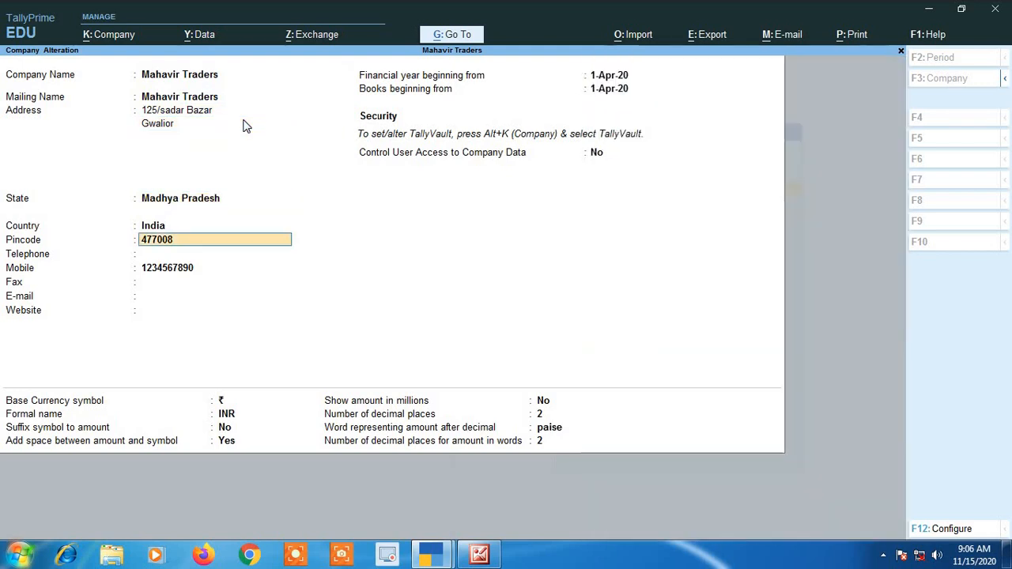
key("Return")
key("BackSpace")
key("ctrl+a")
key("Escape")
key("Escape")
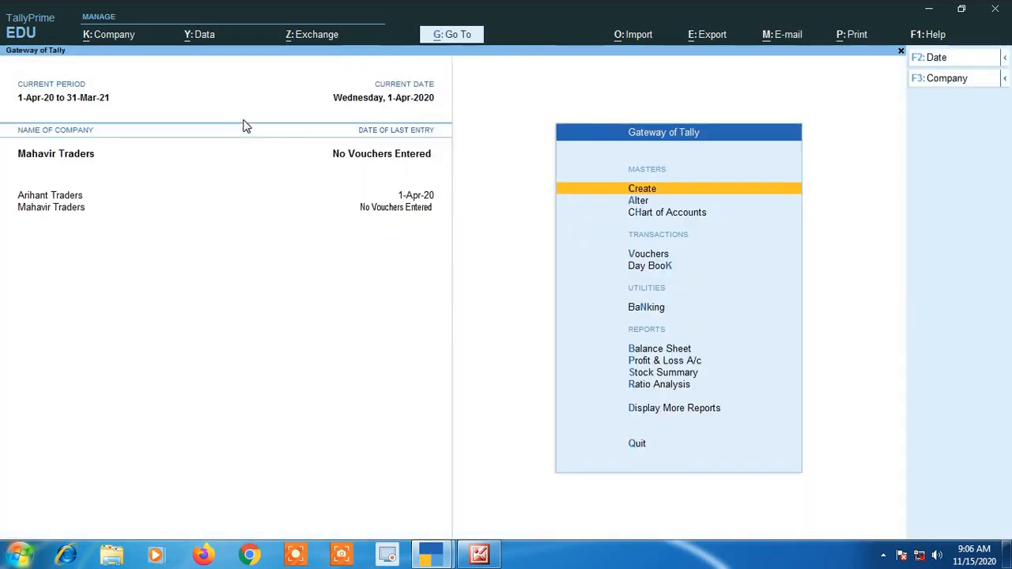